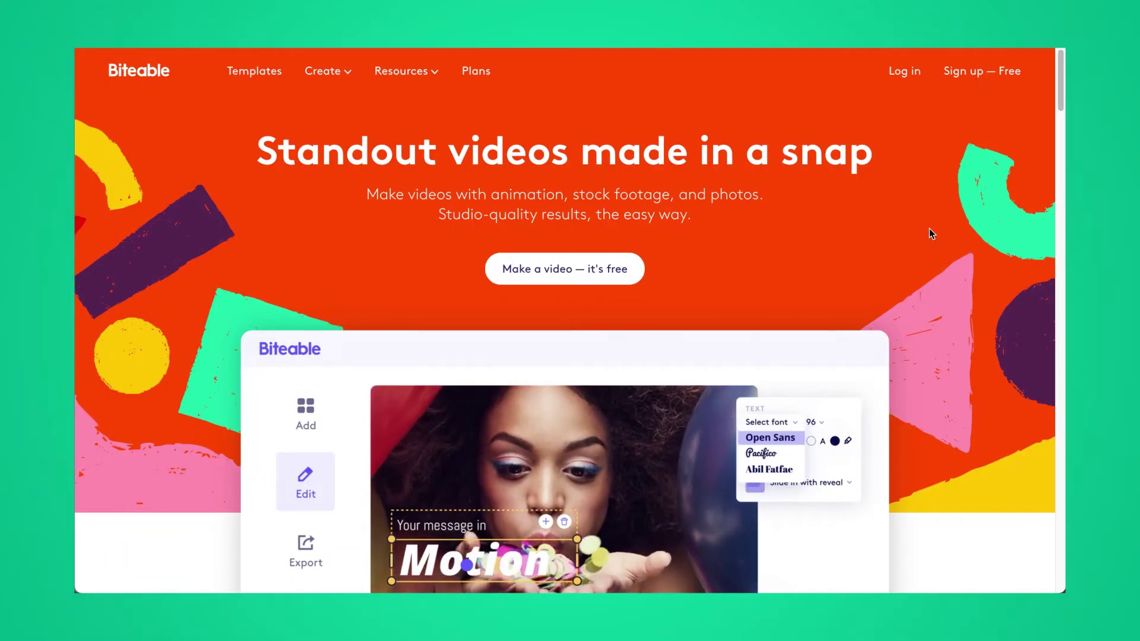
Step: Filter templates to Presentation and start editing the Staff Survey Results template
click(272, 79)
scroll(244, 309, down, 6)
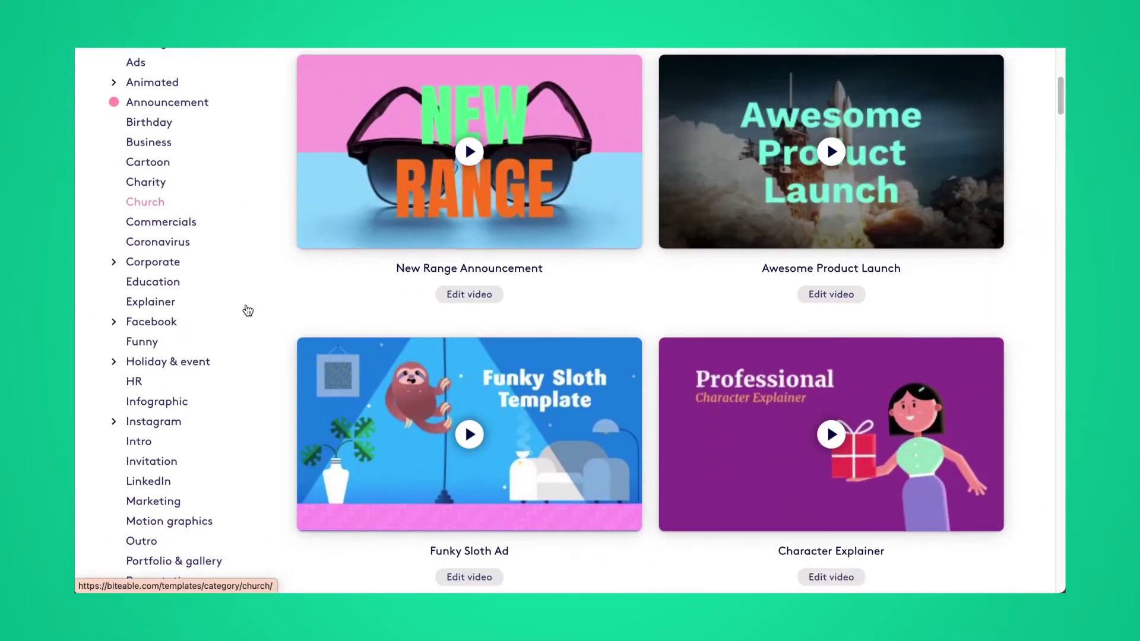
scroll(189, 505, down, 1)
click(178, 542)
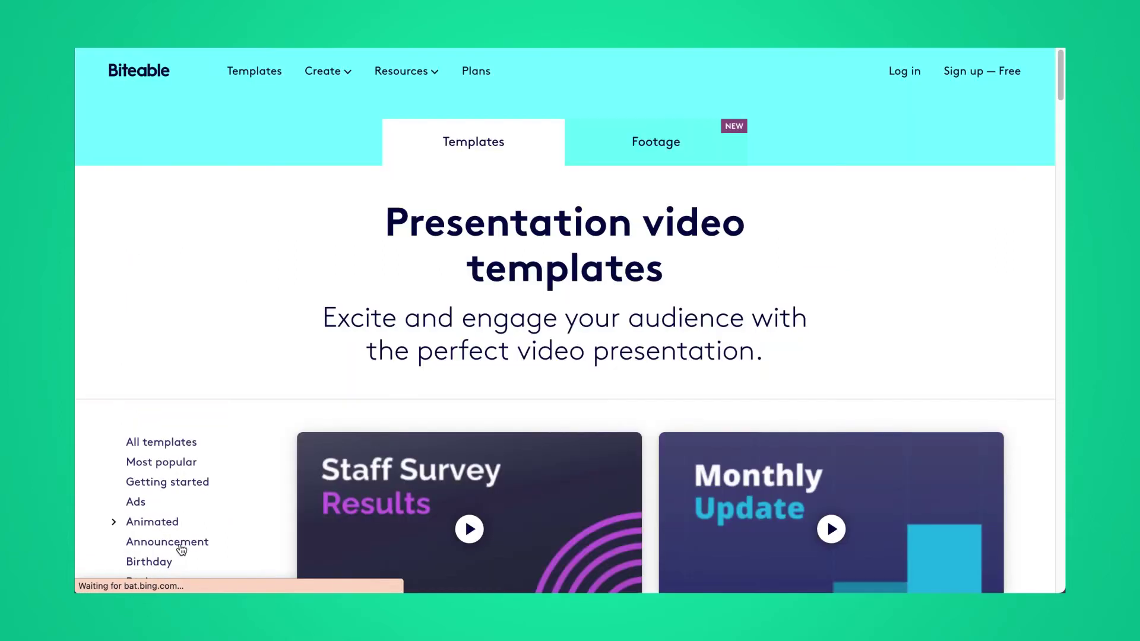
scroll(244, 422, down, 3)
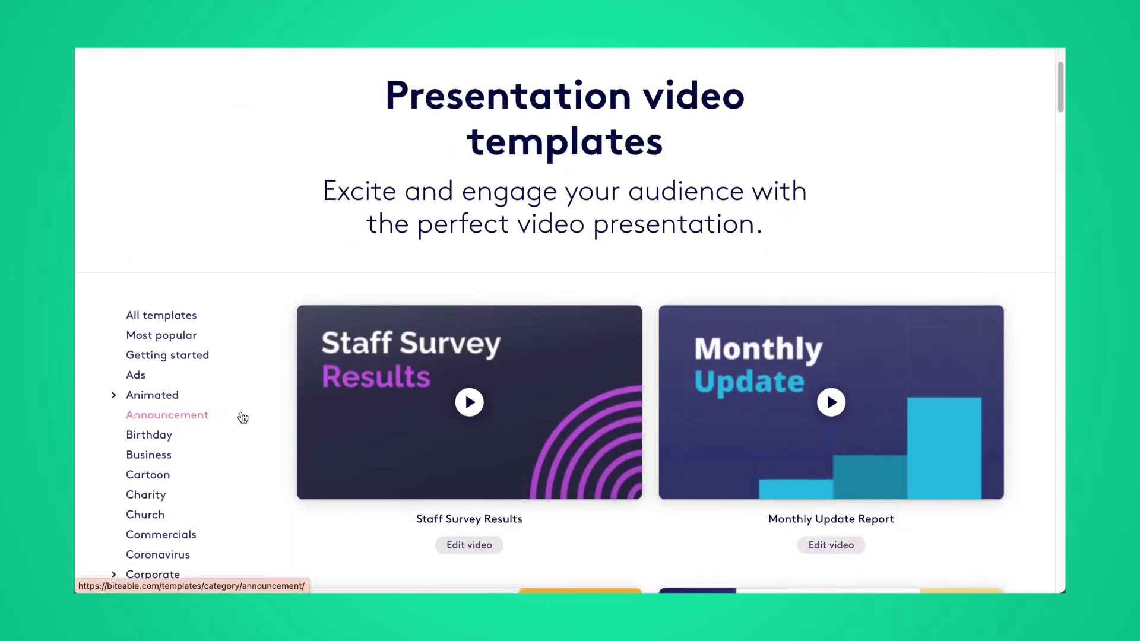
scroll(242, 418, down, 3)
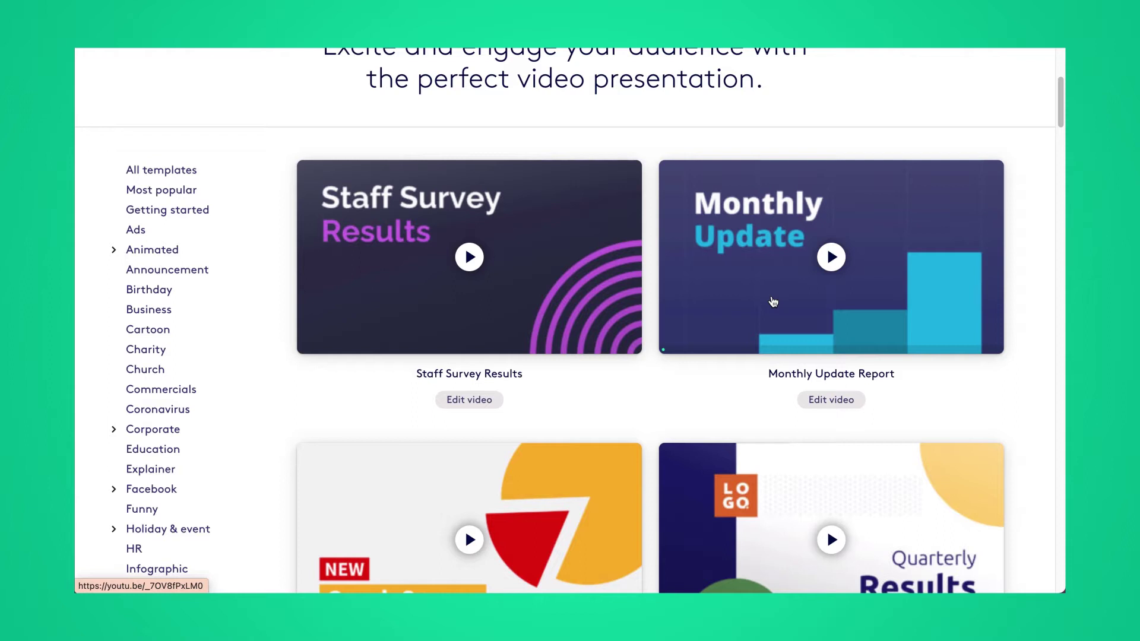
click(467, 401)
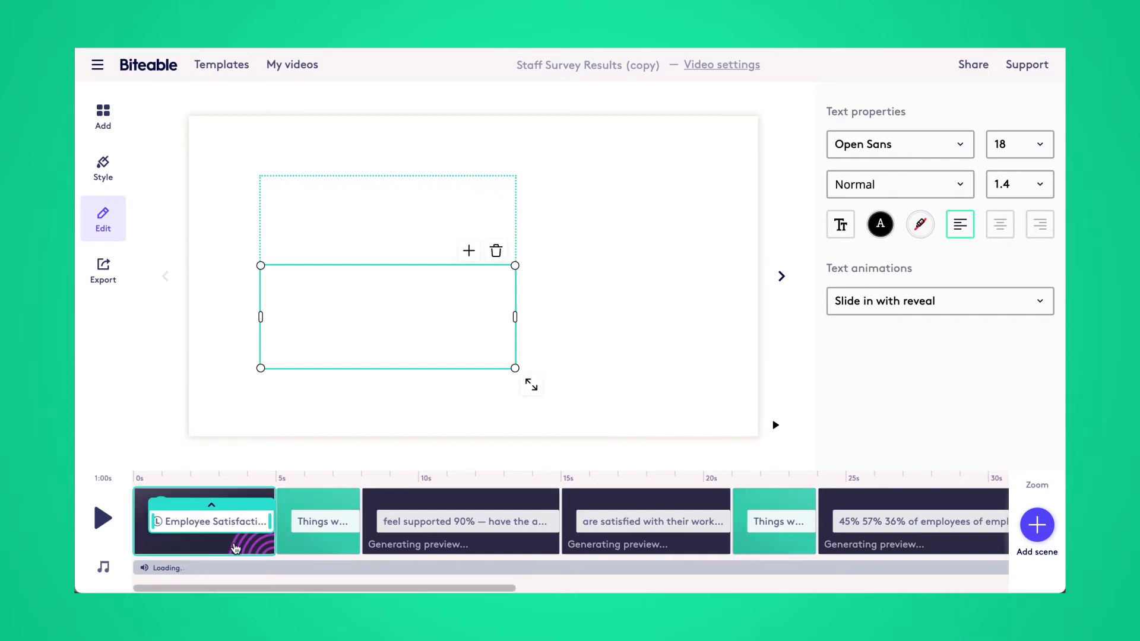
Step: Replace the title scene's LOGO placeholder with the red b logo from saved logos
click(236, 548)
click(300, 208)
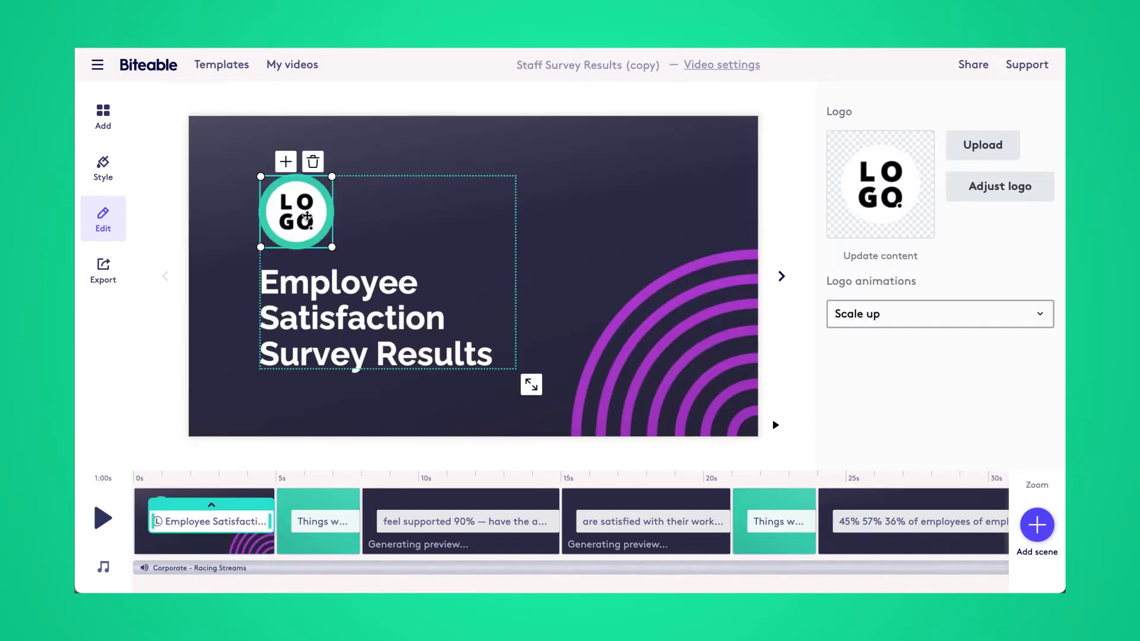
click(983, 145)
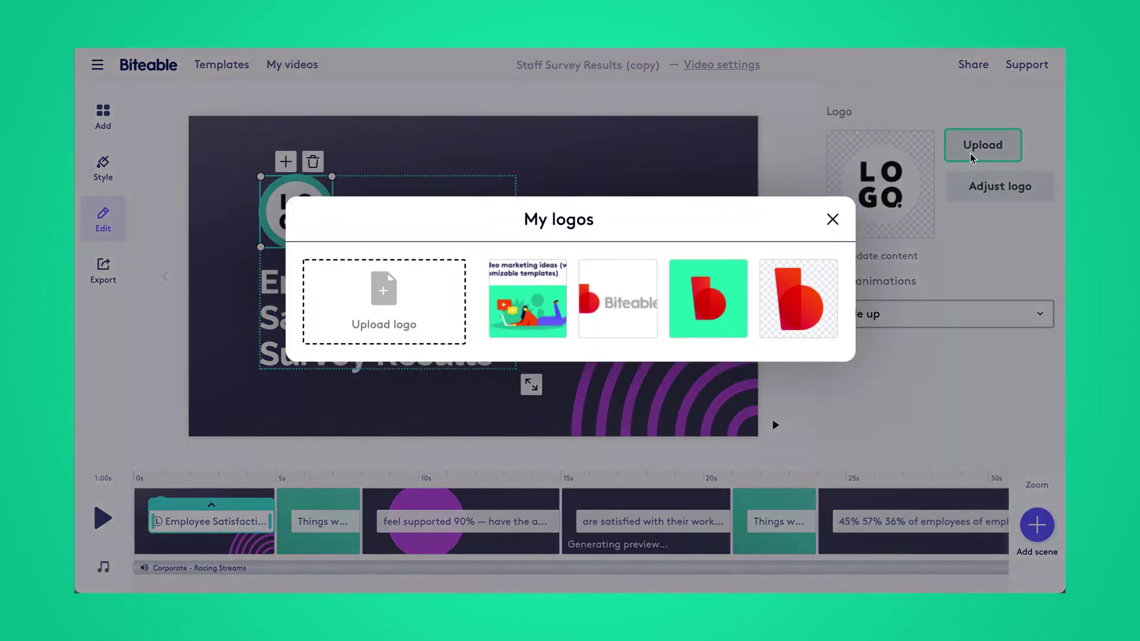
click(827, 324)
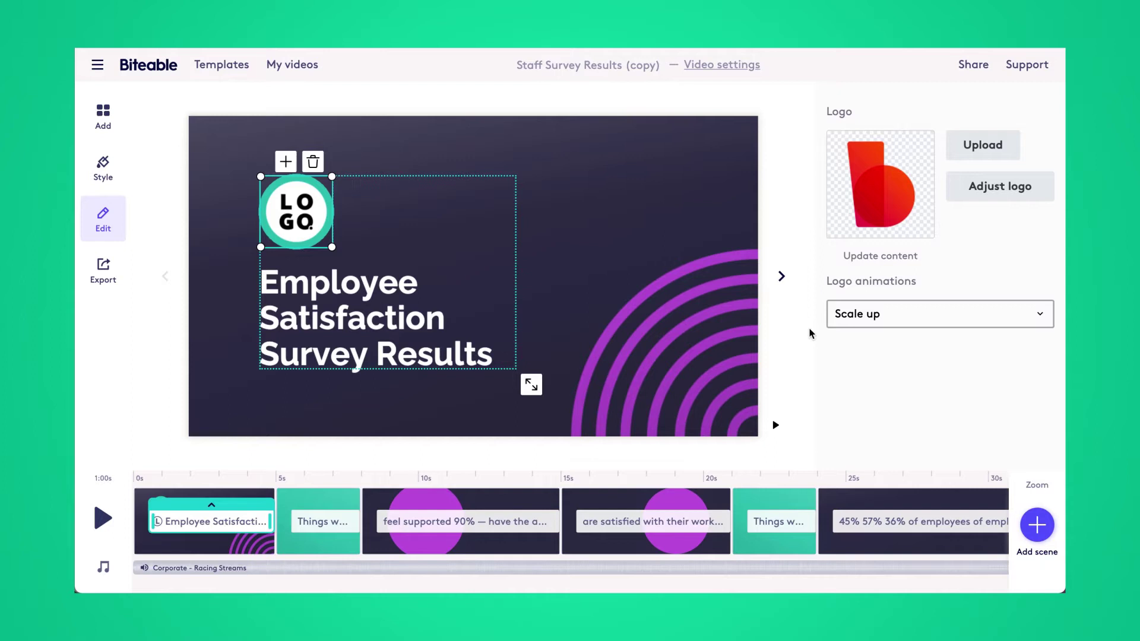
click(656, 243)
click(300, 211)
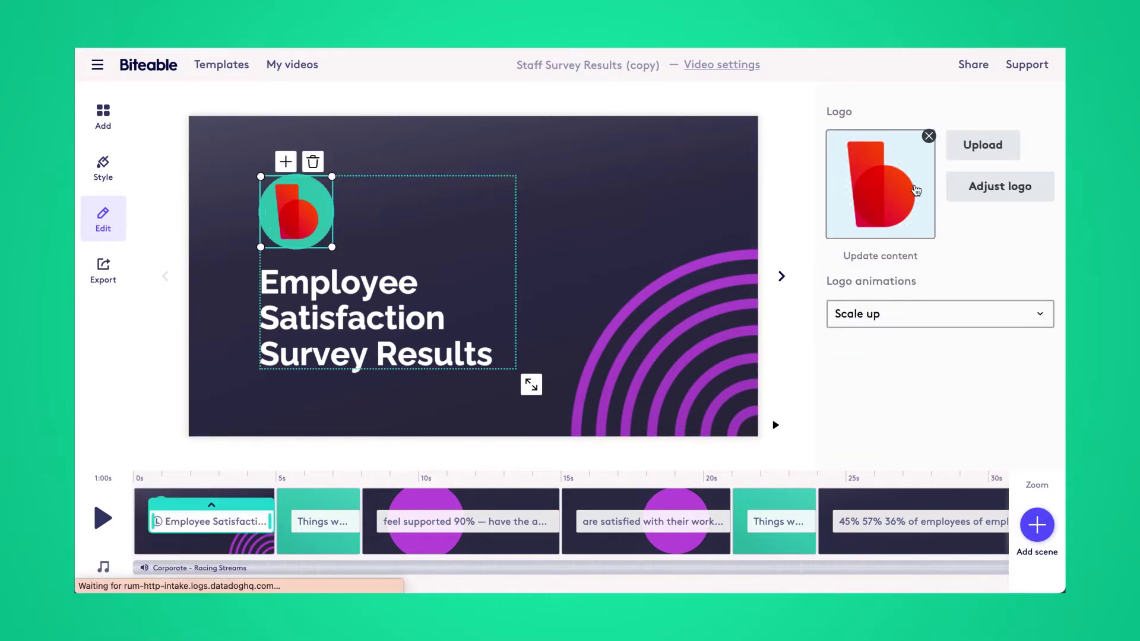
key(super+r)
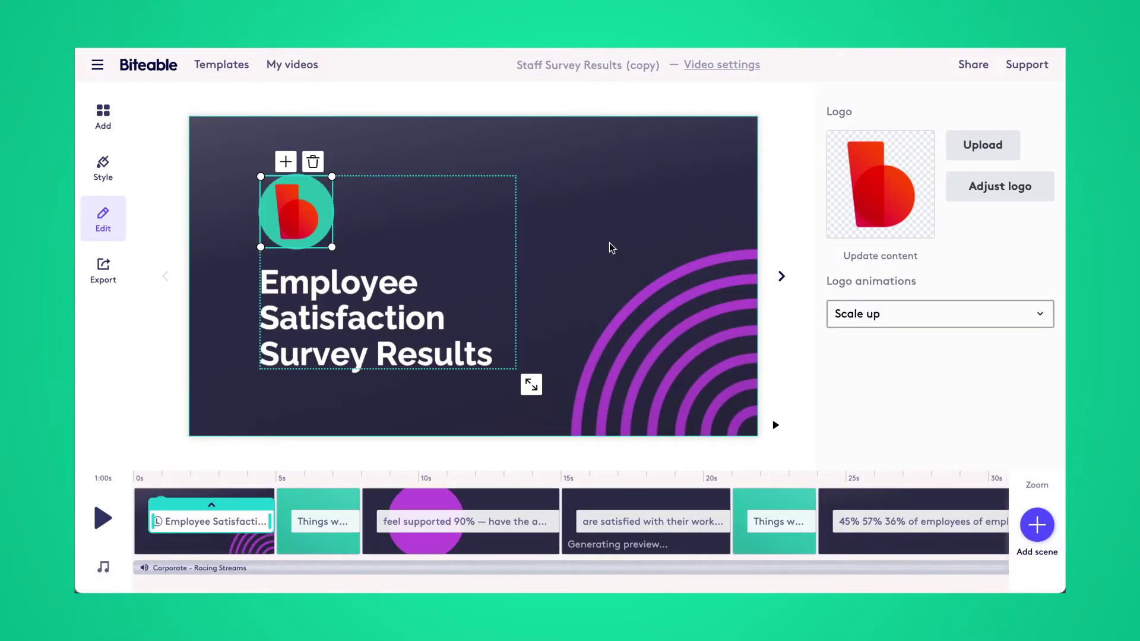
Step: Remove the circle frame around the red b logo and save the change
click(608, 242)
click(292, 211)
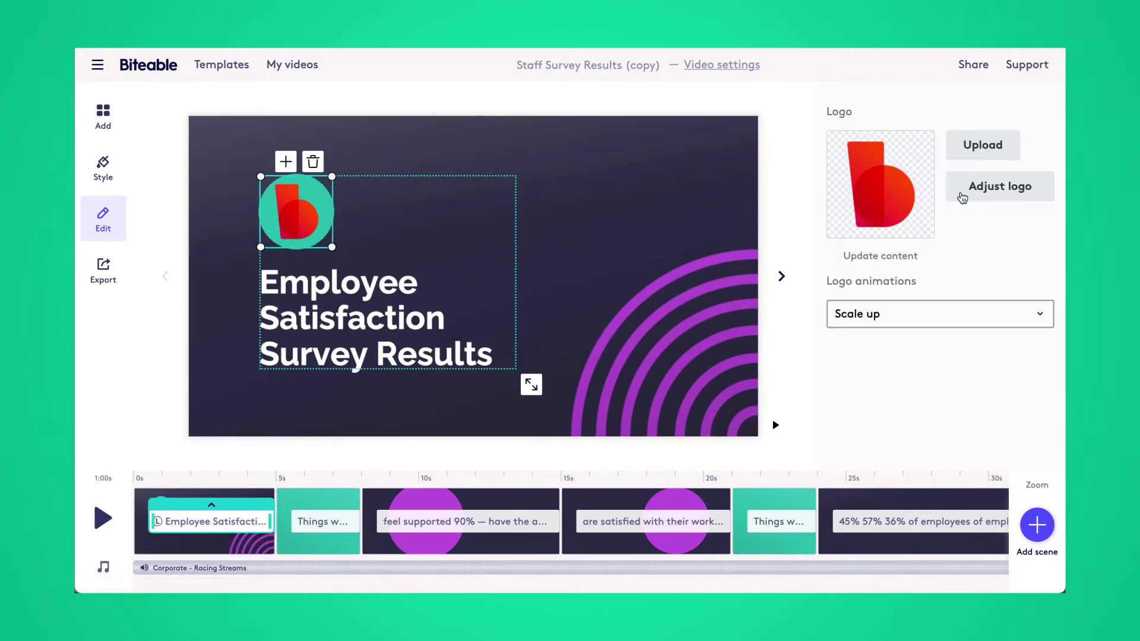
click(962, 198)
click(437, 200)
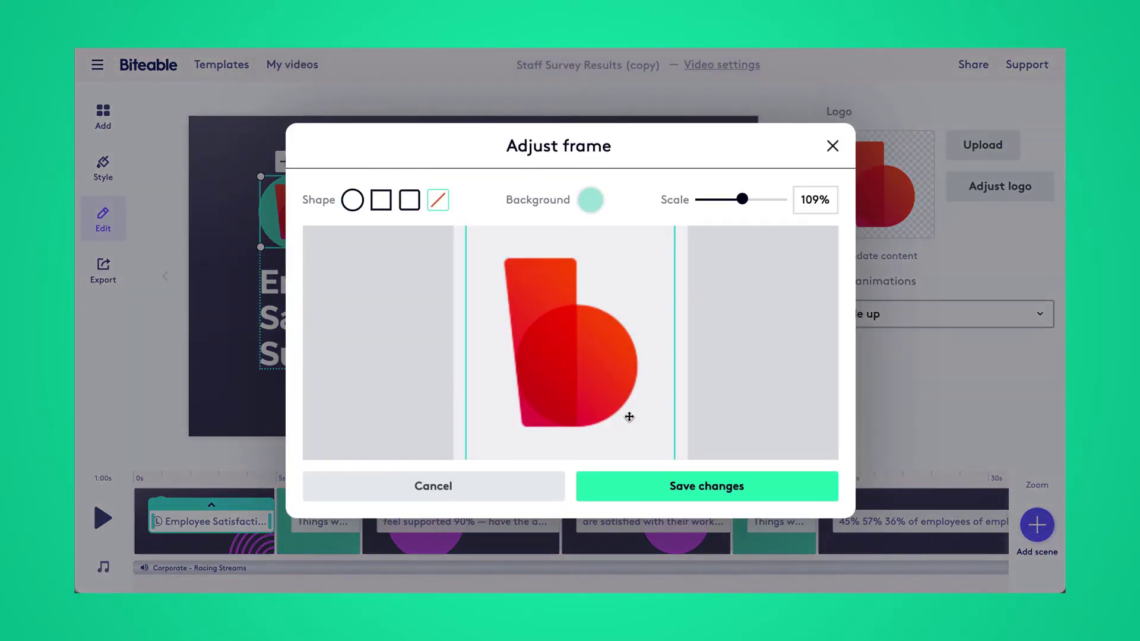
click(636, 485)
click(598, 207)
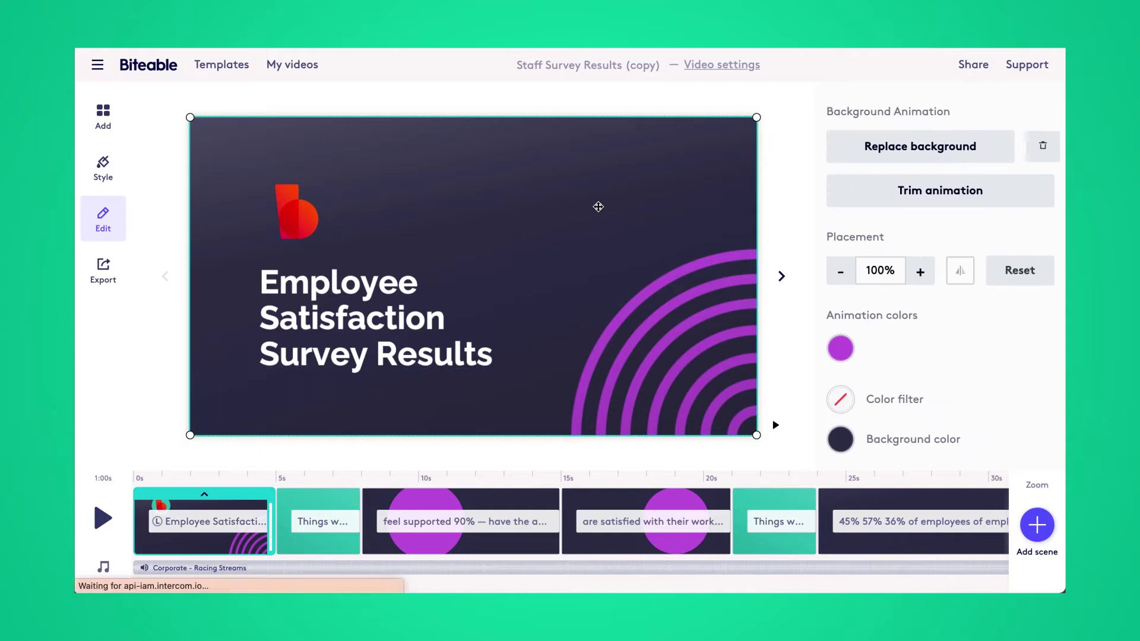
click(326, 552)
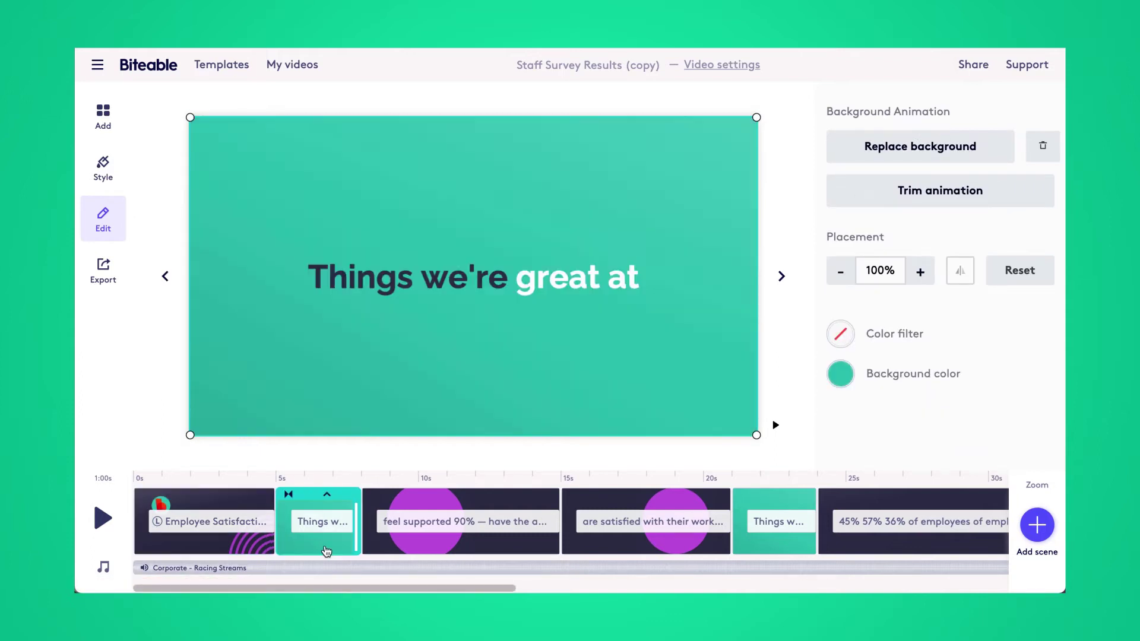
Step: Change the heading 'Things we're great at' to 'Things we're doing well' and re-centre it
click(527, 287)
double_click(548, 277)
click(535, 278)
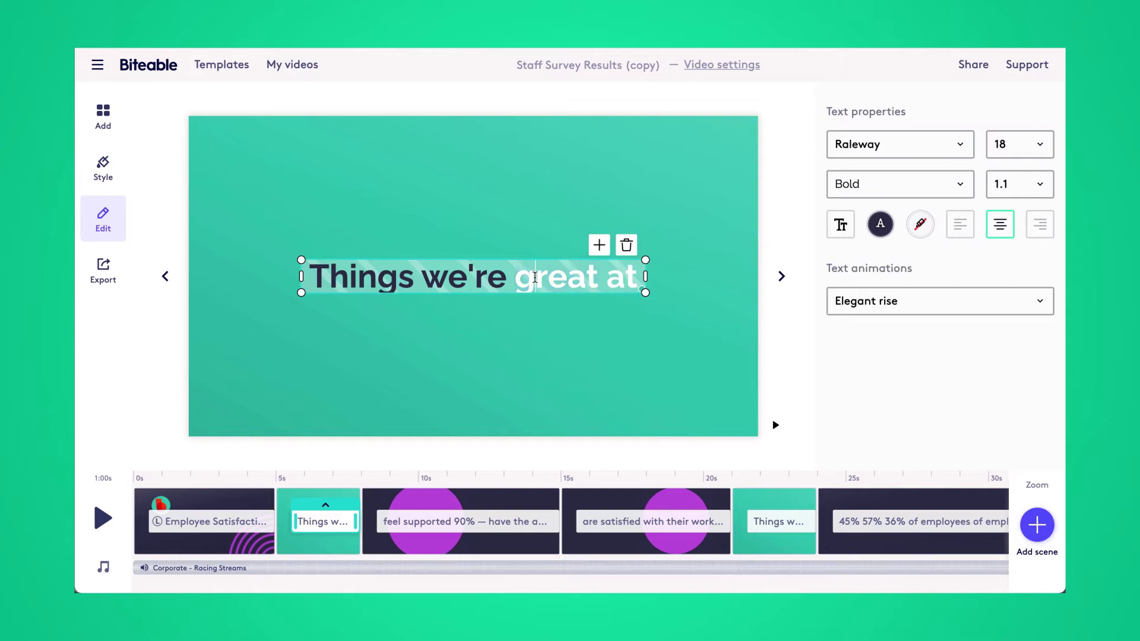
drag(516, 277, 630, 280)
text(doing well)
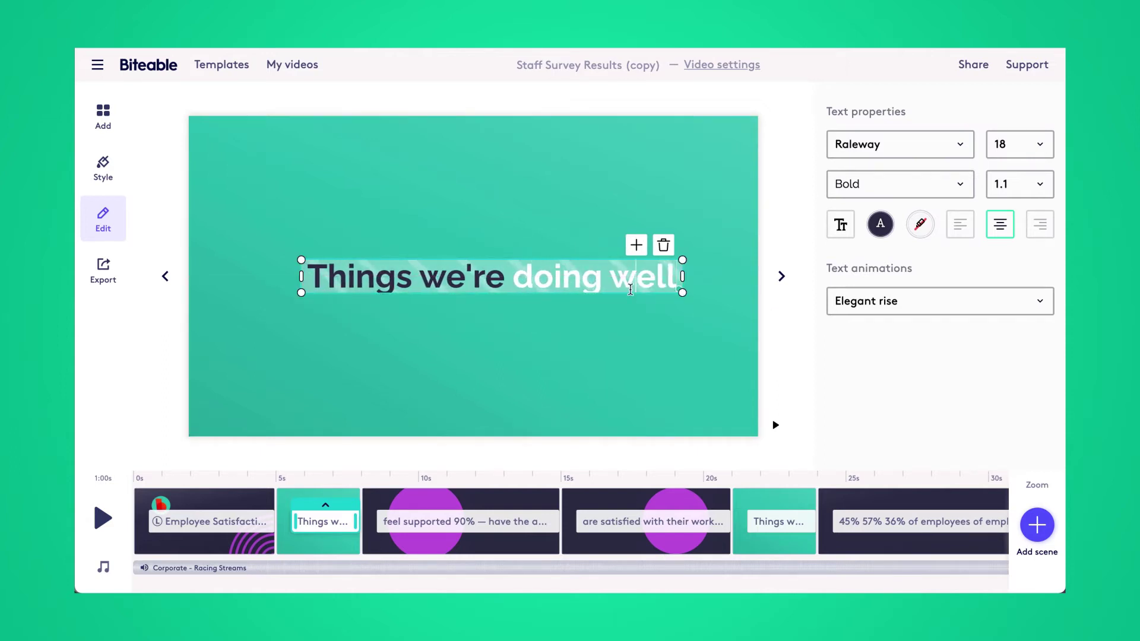
drag(630, 289, 610, 295)
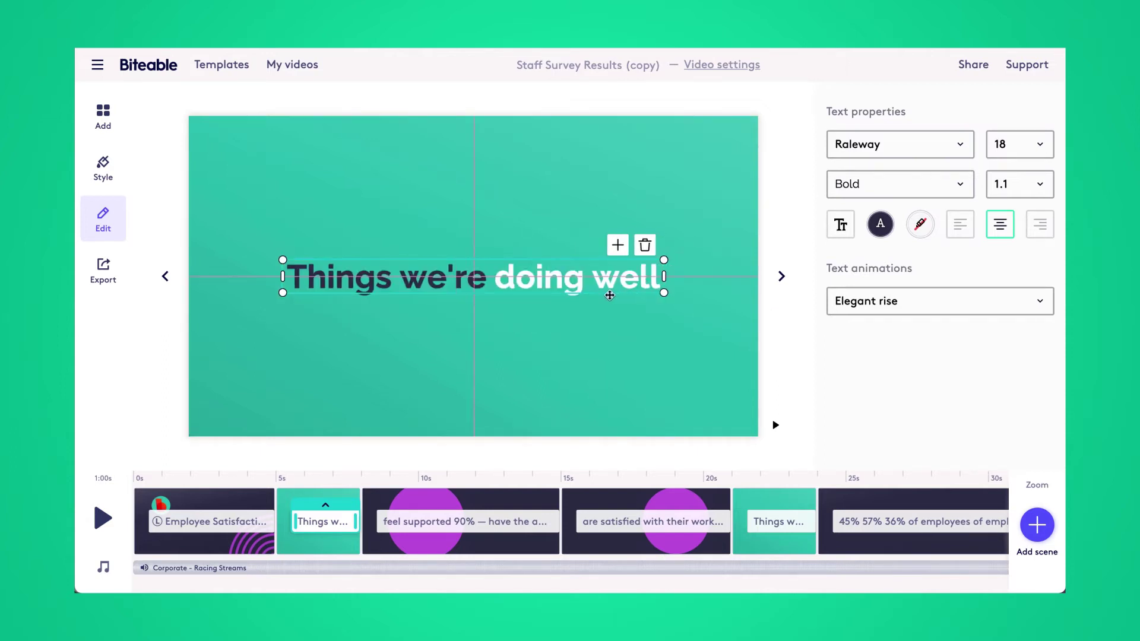
click(603, 351)
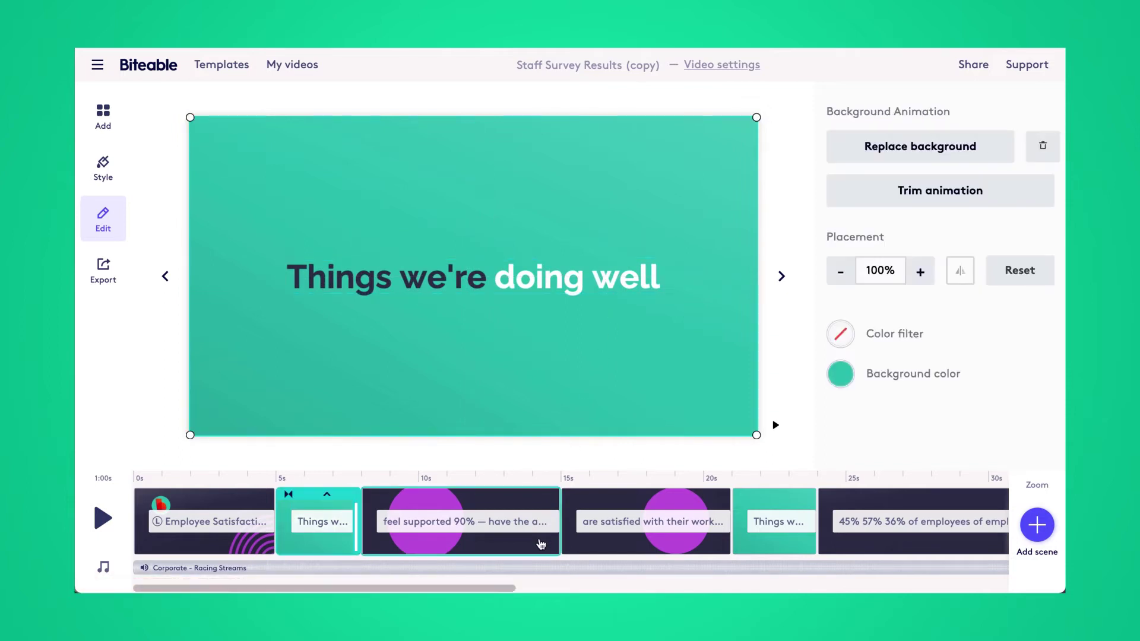
Step: Change 90% to 96% and replace 'feel supported' with 'feel connected to their team'
click(541, 544)
click(357, 260)
double_click(357, 260)
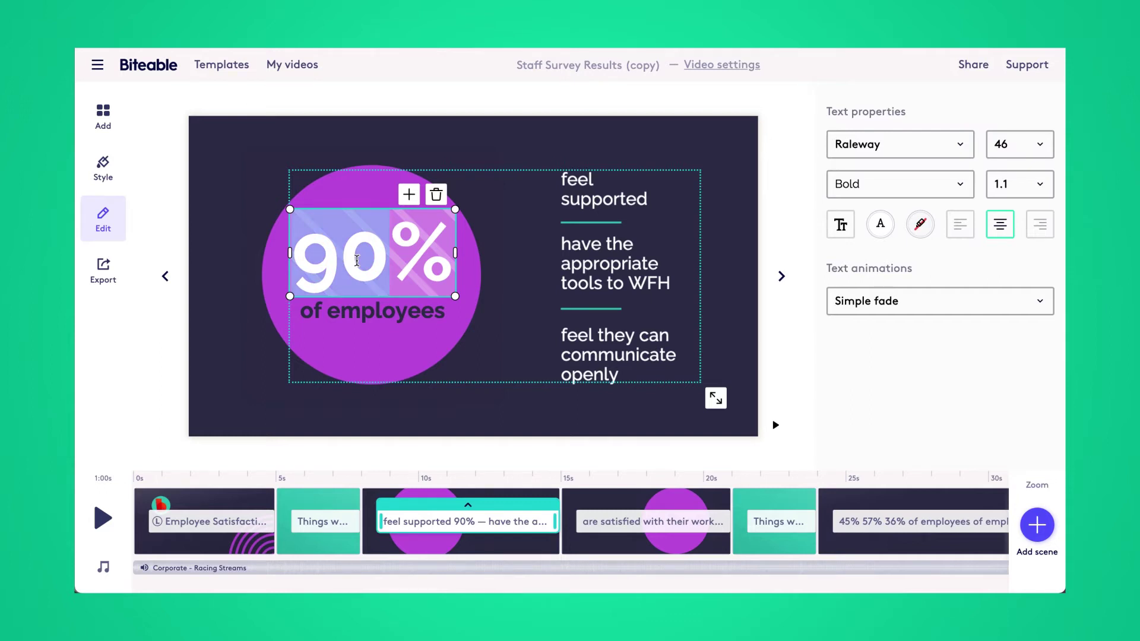
text(96)
click(588, 193)
click(589, 193)
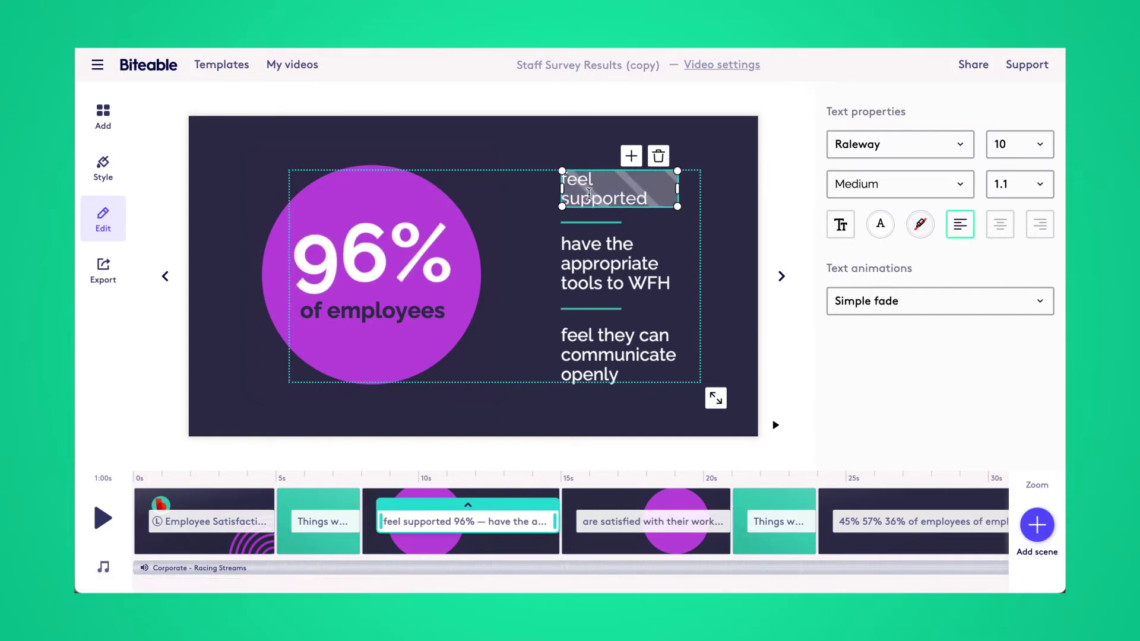
key(ctrl+a)
key(BackSpace)
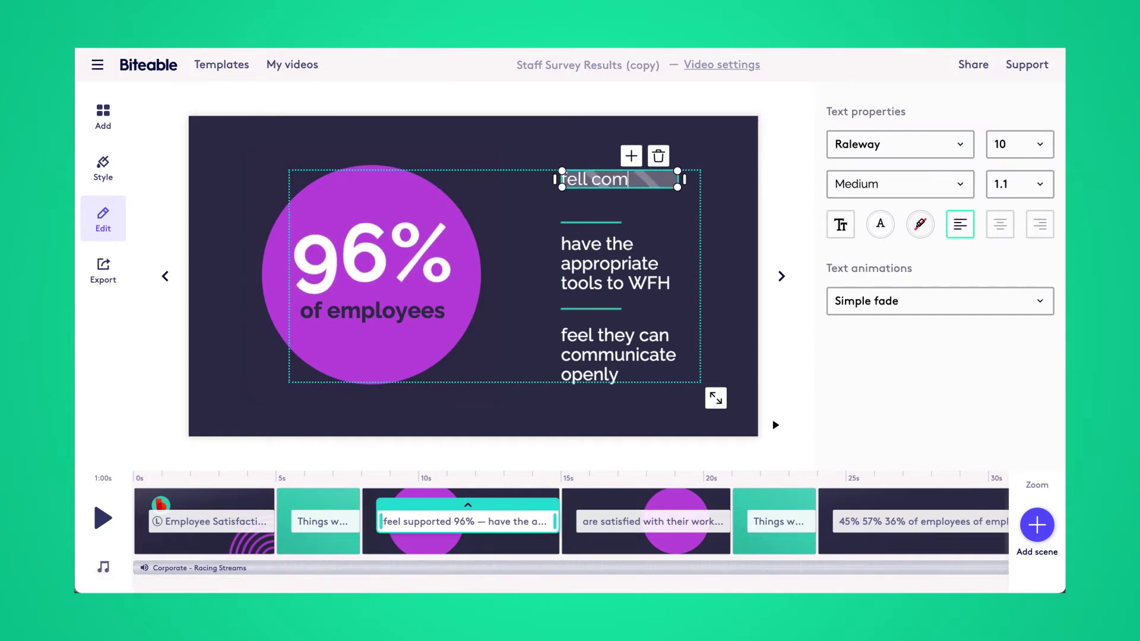
text(feel connect)
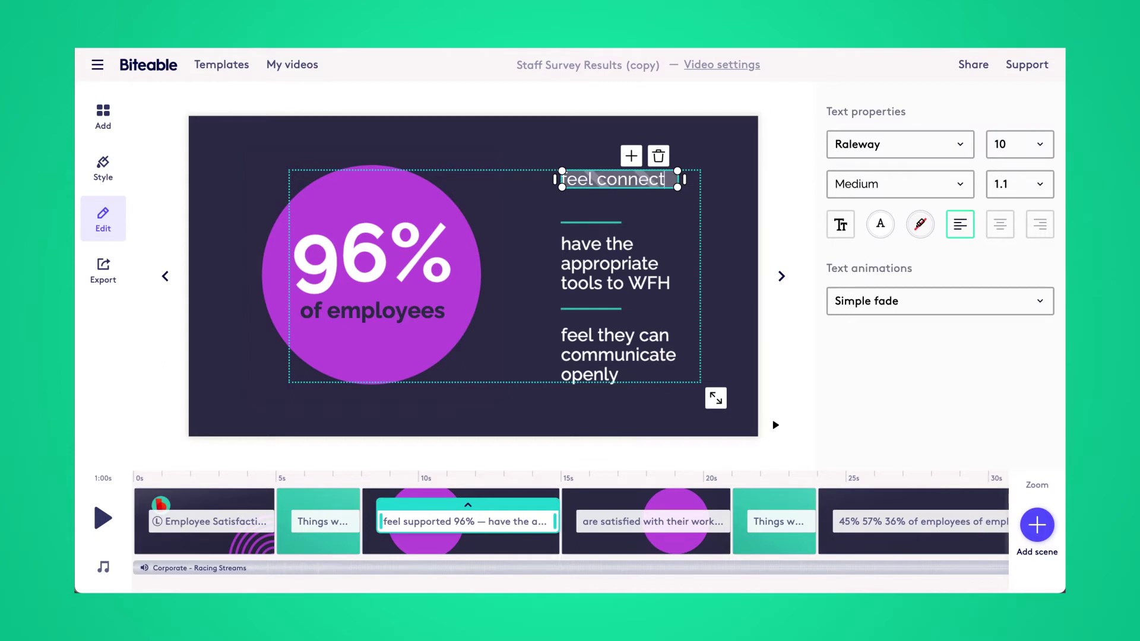
text(ed to their tea)
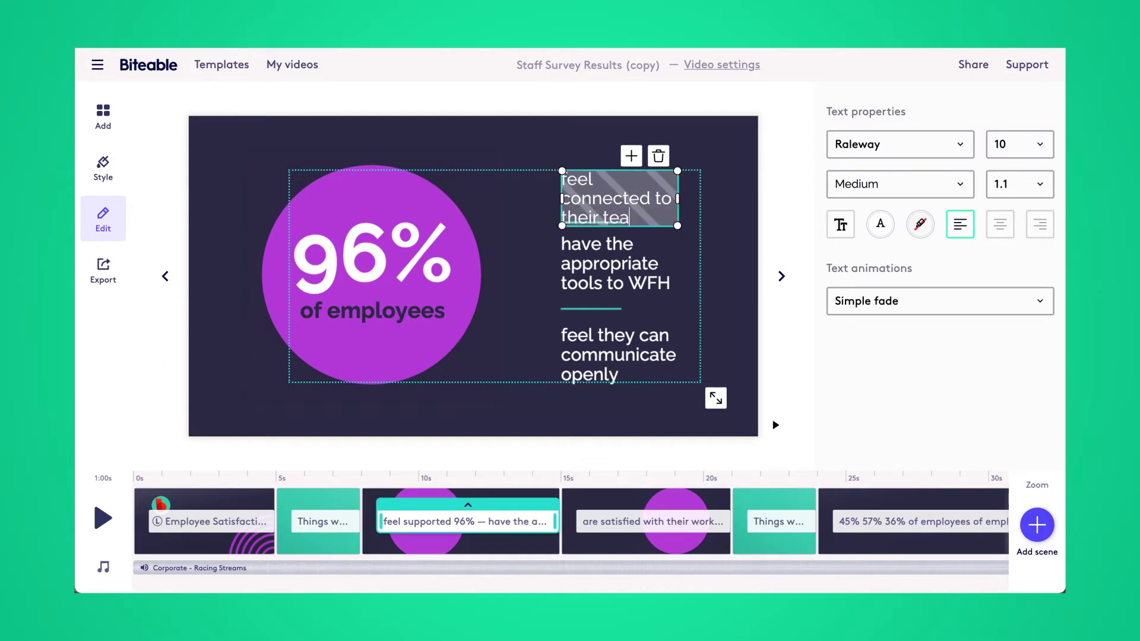
text(m)
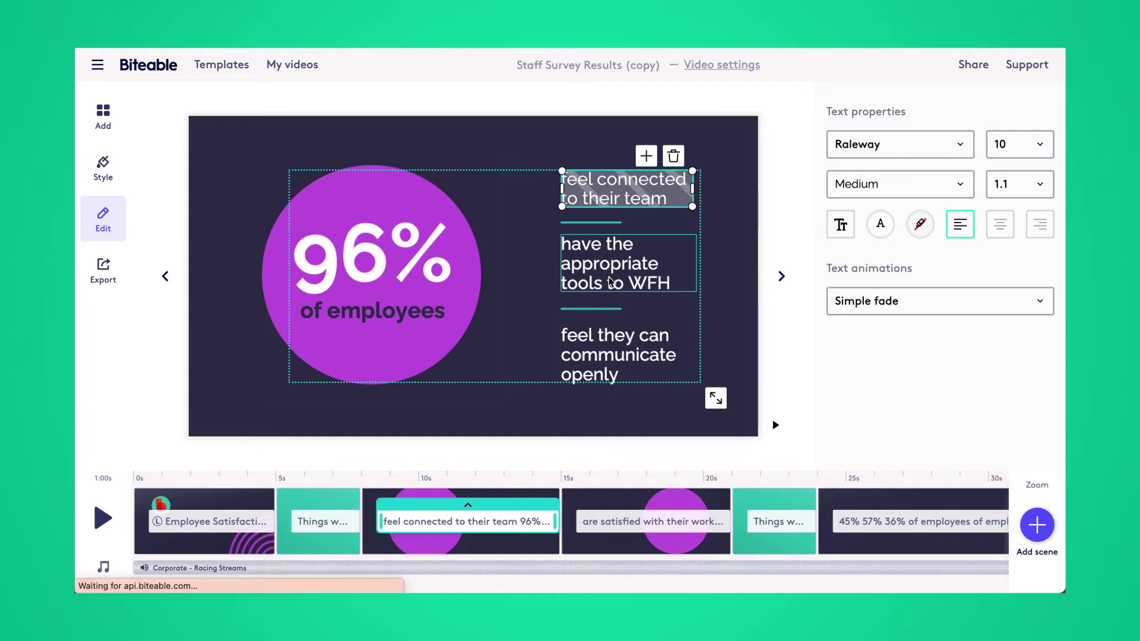
Step: Retype the other statements as 'know the vision and company goals' and 'would recommend PetSpa as a great place to work'
click(611, 281)
click(610, 277)
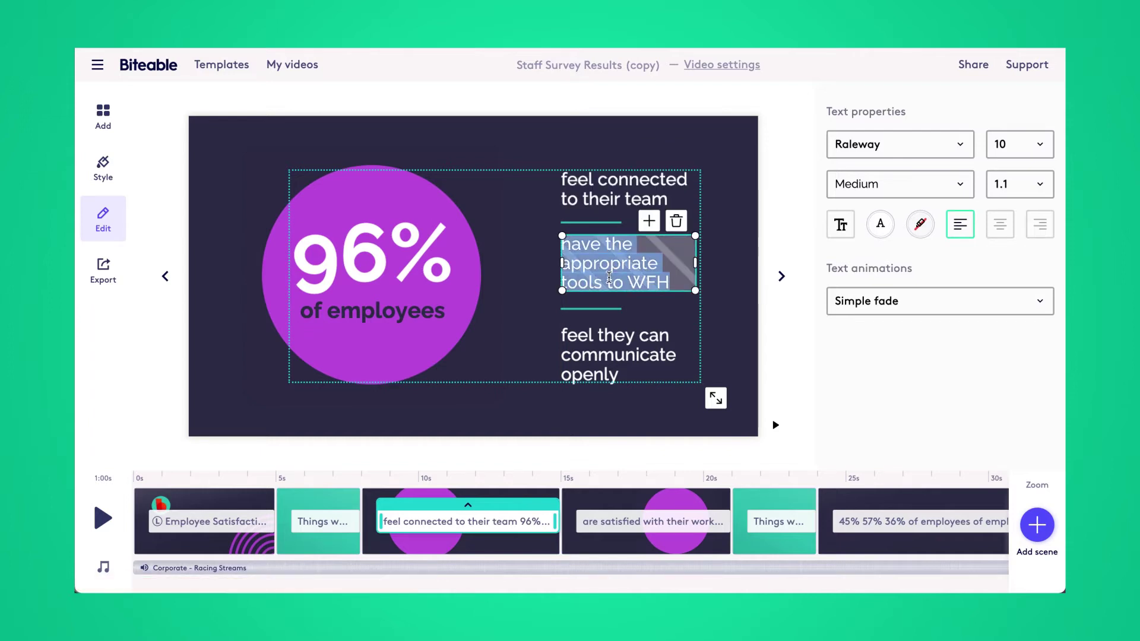
text(know)
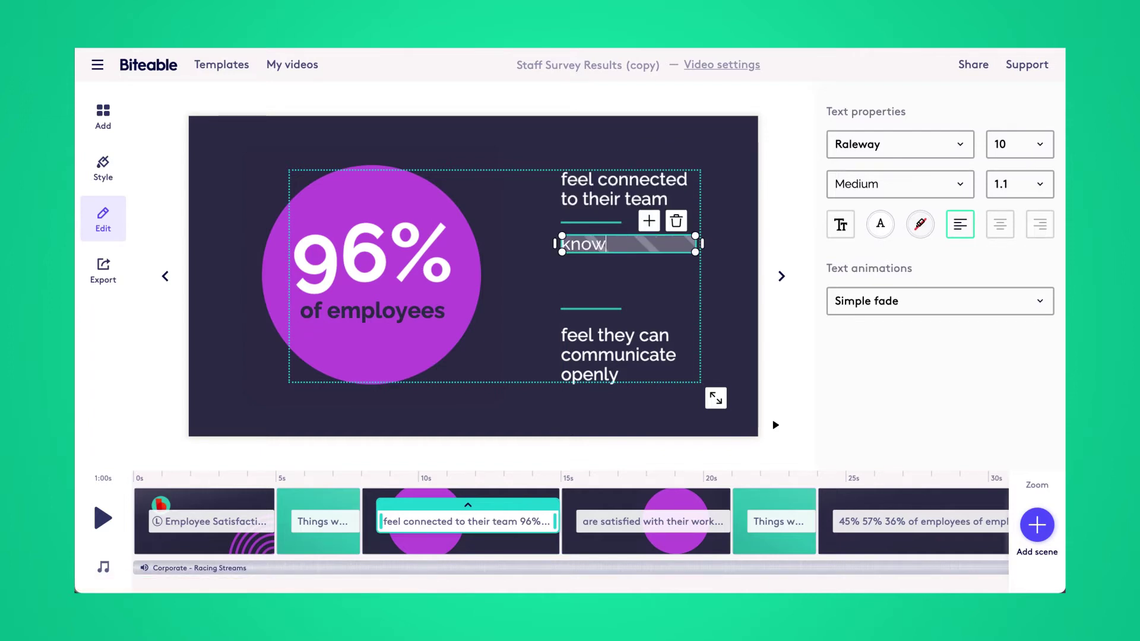
text( the vision)
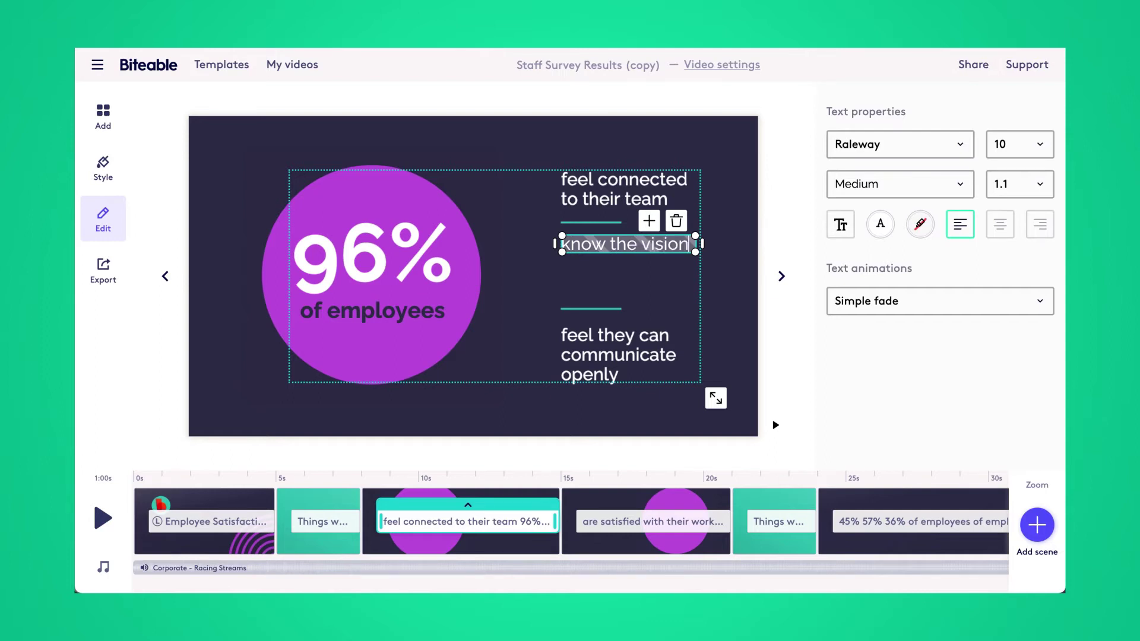
text( and compan)
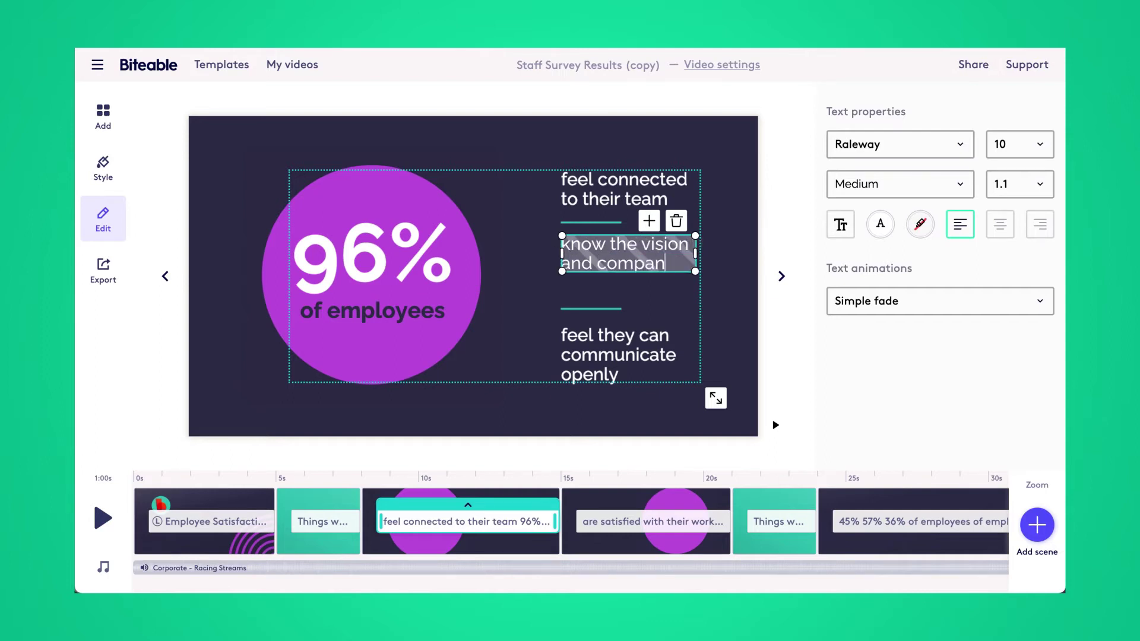
text(y goals)
click(618, 354)
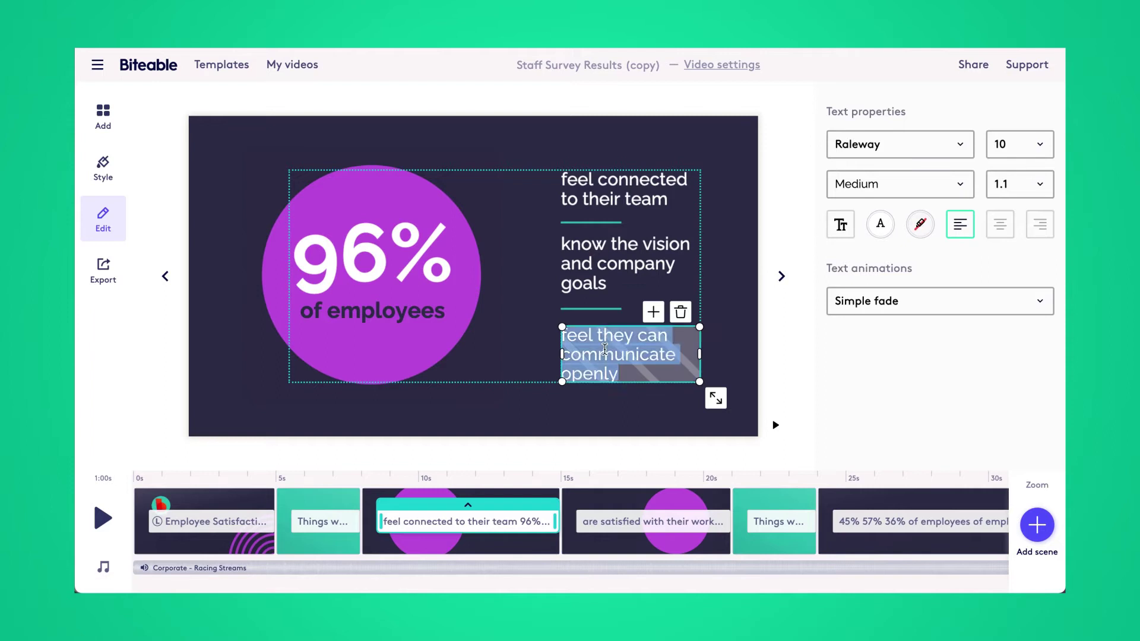
text(would recommend Pet)
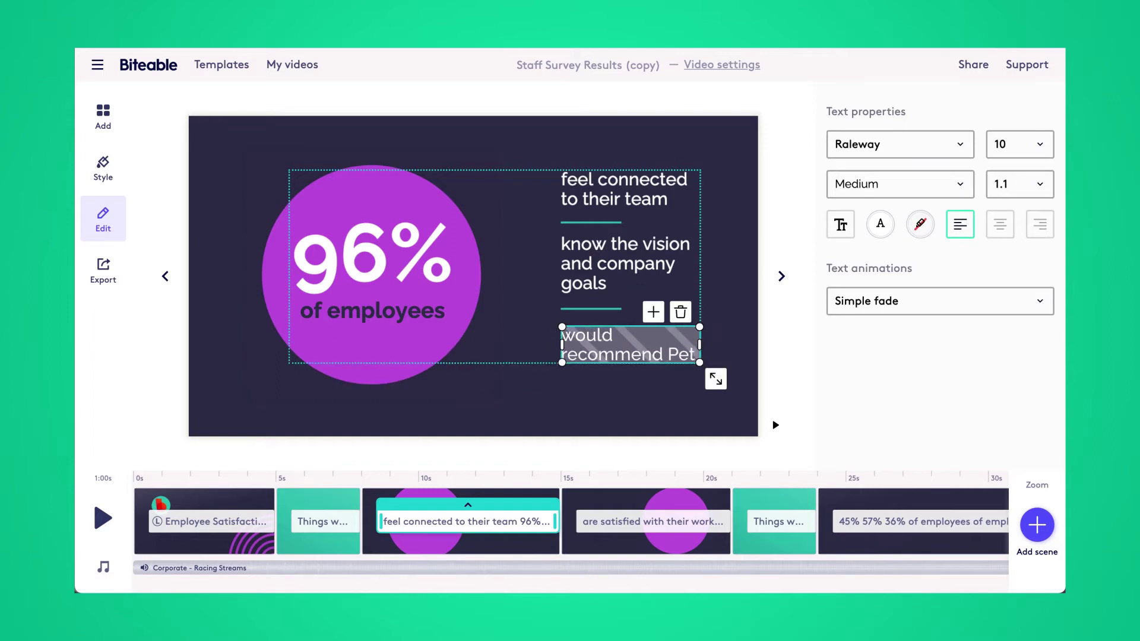
text(Spa as a great place to work)
click(687, 433)
Step: Change the 78% figure to 83%
click(640, 541)
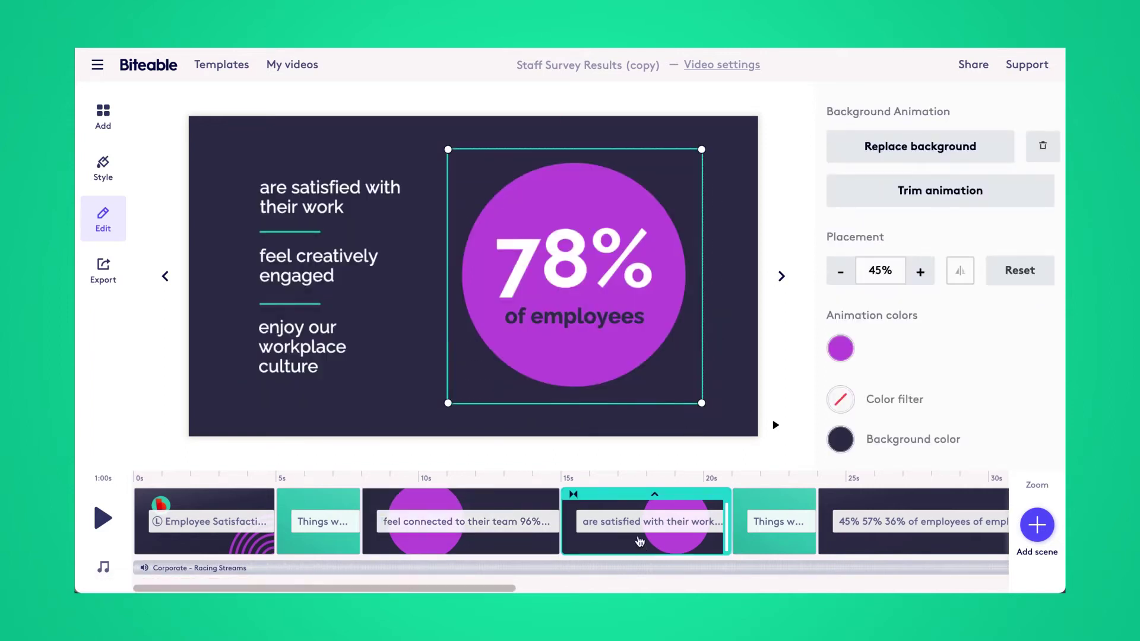
click(542, 259)
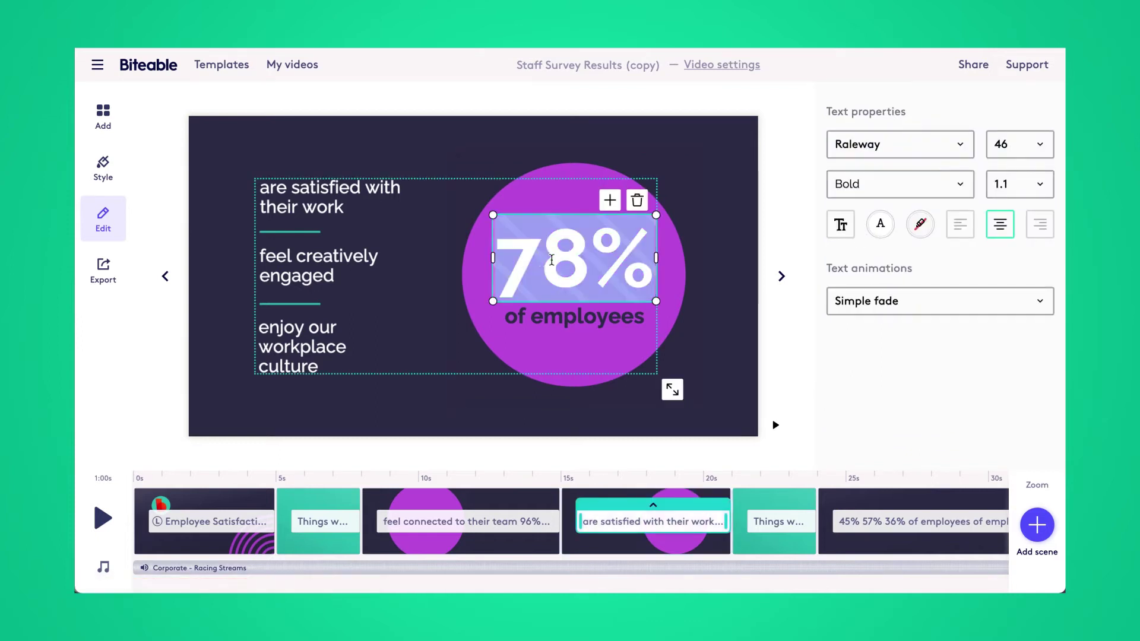
click(553, 260)
key(shift+Right)
shift+click(518, 263)
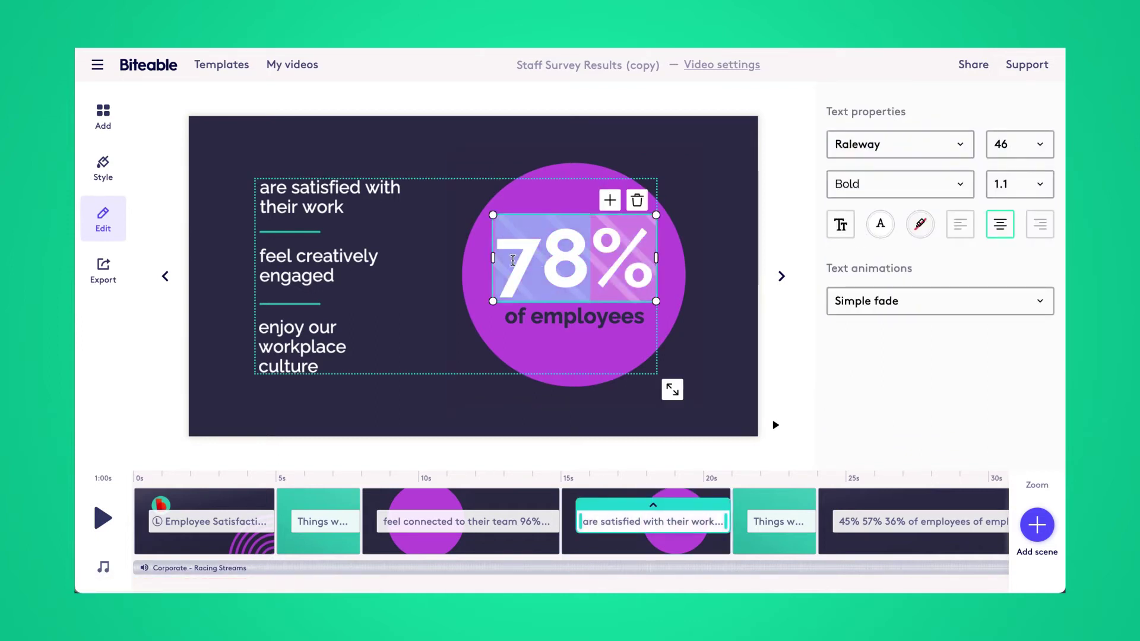
text(83)
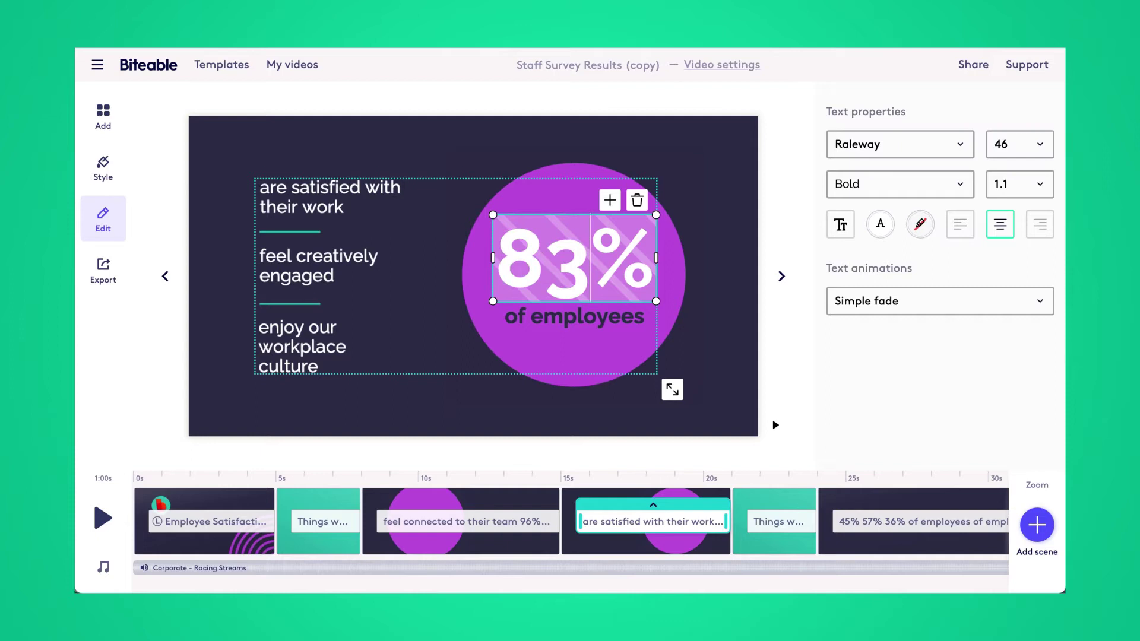
Step: Replace the first caption with 'have the equipment they need to do their job.' and widen its box
click(326, 224)
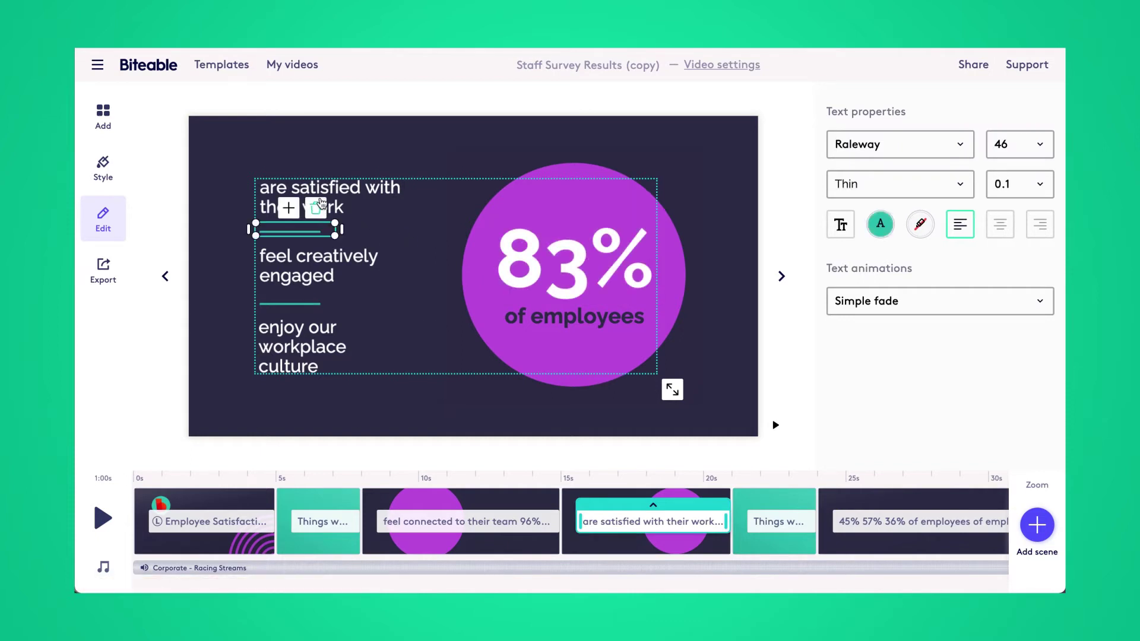
click(353, 200)
click(348, 200)
triple_click(347, 201)
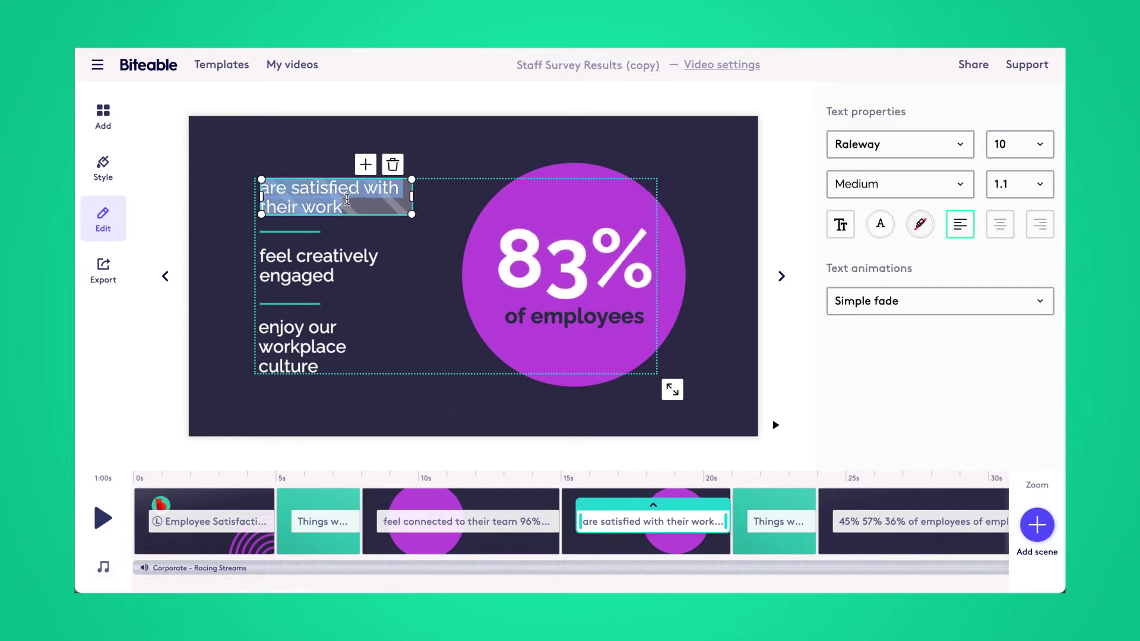
text(have the equi)
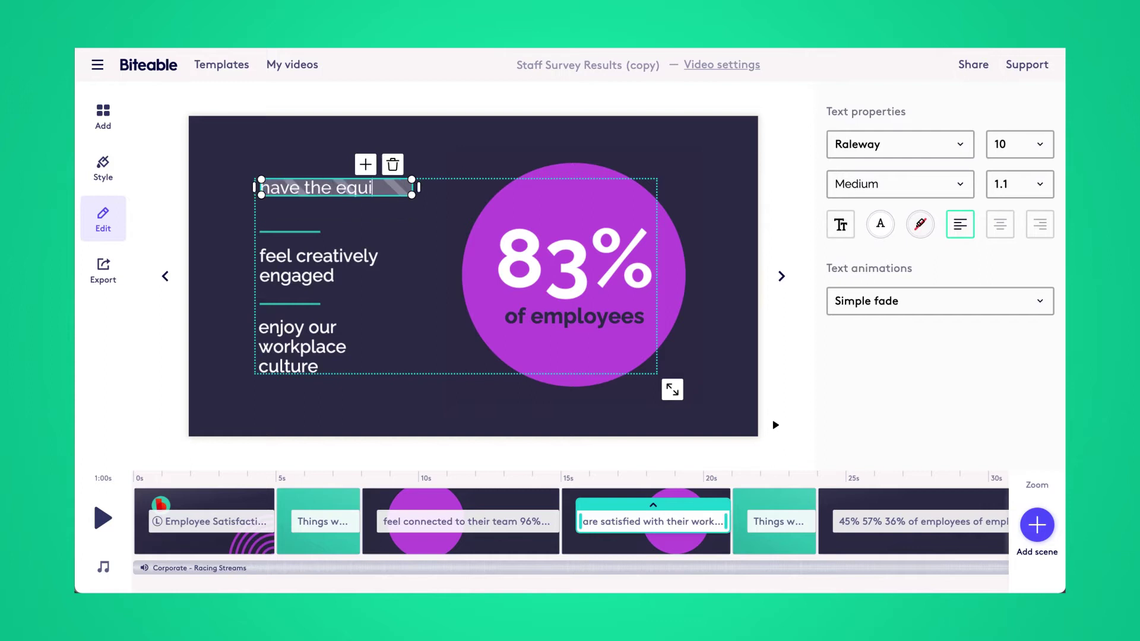
text(pment they need to do their job.)
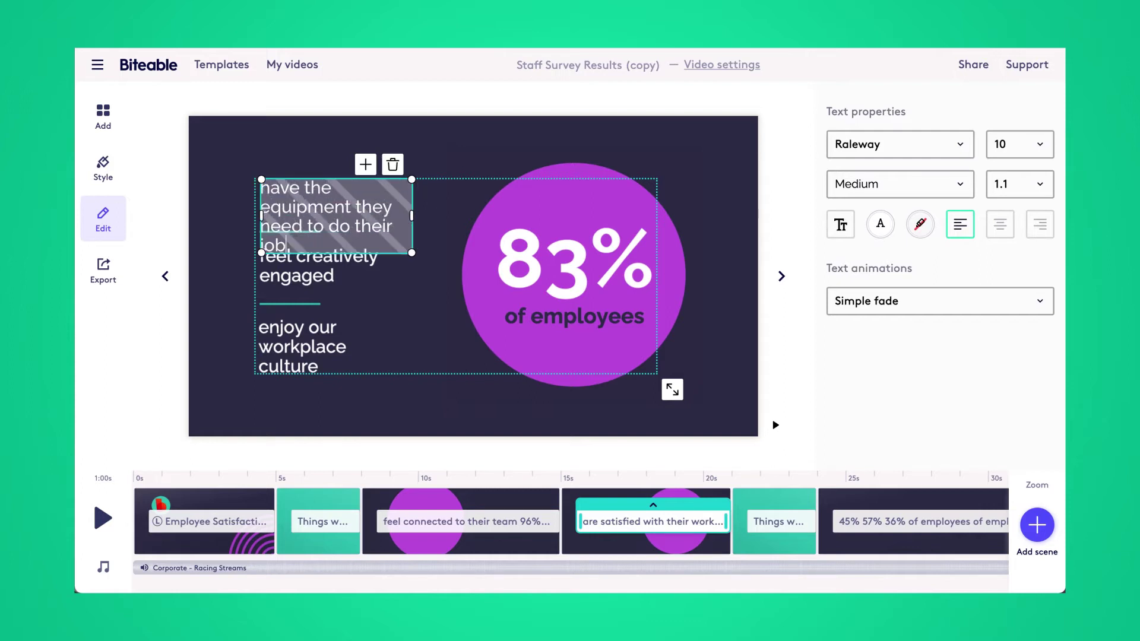
drag(412, 217, 468, 223)
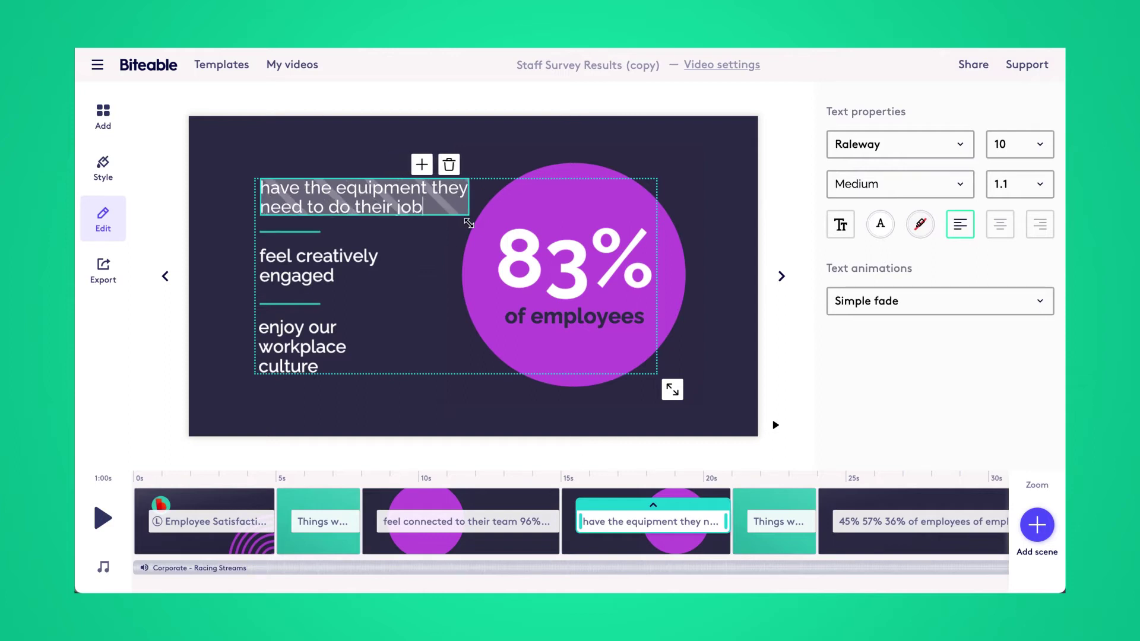
Step: Retype the other captions as 'feel supported by their team' and 'feel like workplace responsibilities are shared equally'
click(321, 272)
key(ctrl+a)
text(feel supported by their team)
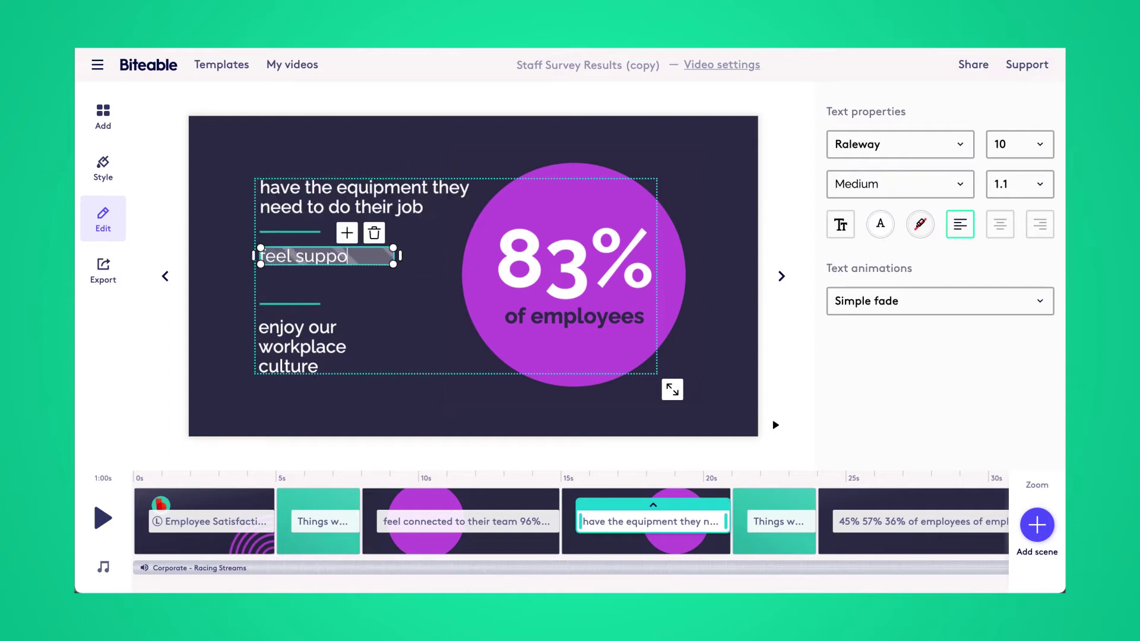
click(303, 348)
key(ctrl+a)
text(feel like workplace responsibilities are shared equally)
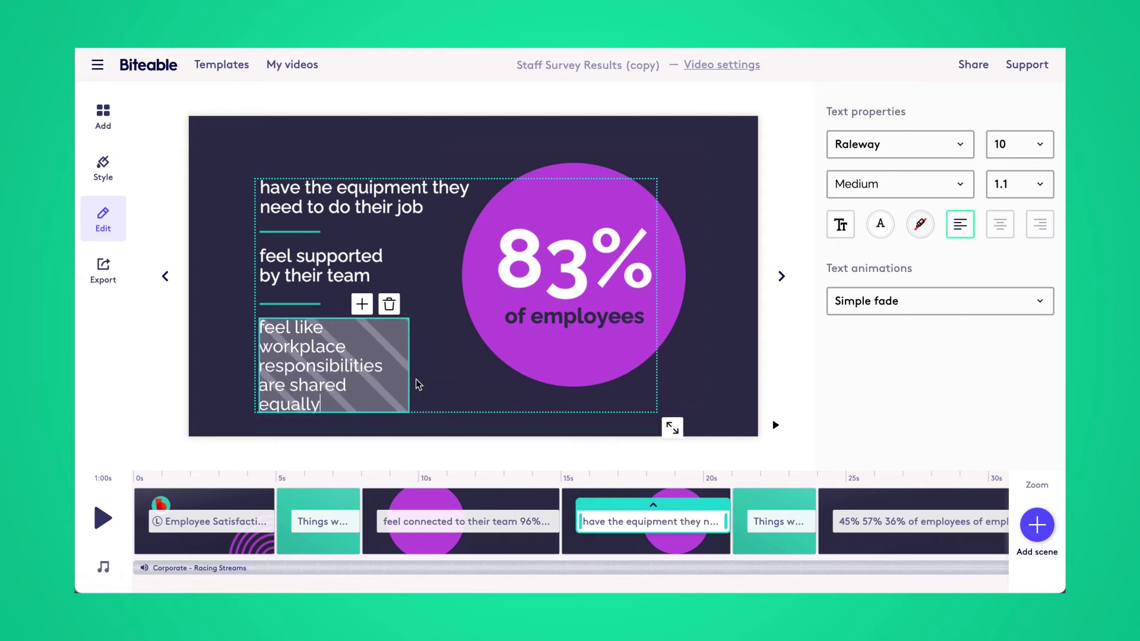
click(738, 209)
click(772, 521)
Step: Change the first two statistics from 45% and 57% to 55% and 43%
scroll(633, 536, right, 5)
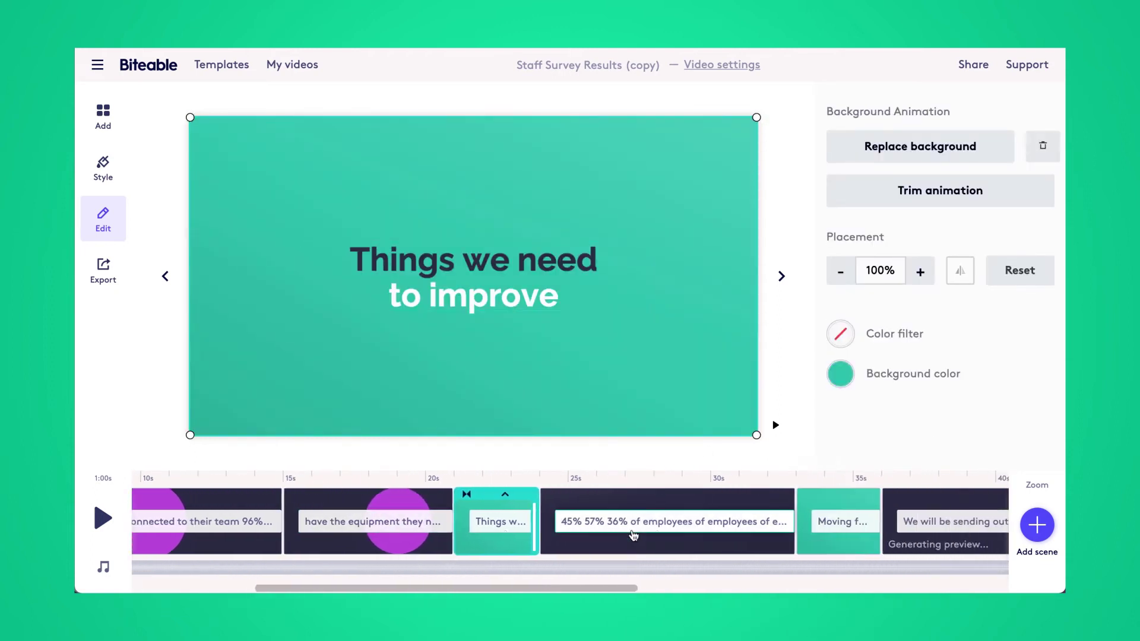
click(638, 550)
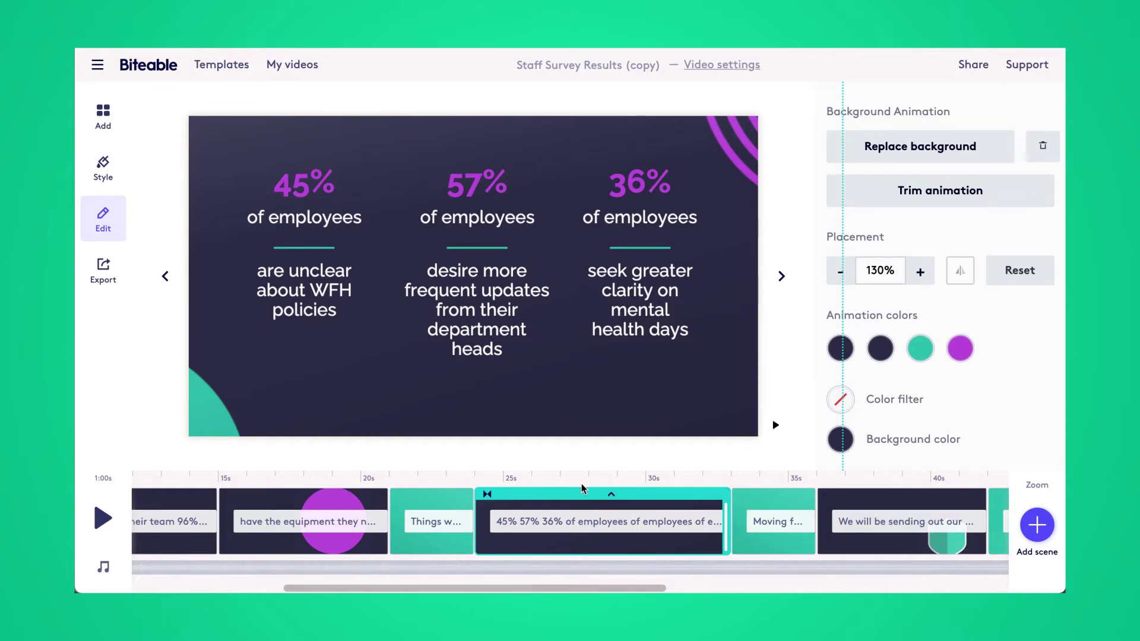
click(300, 188)
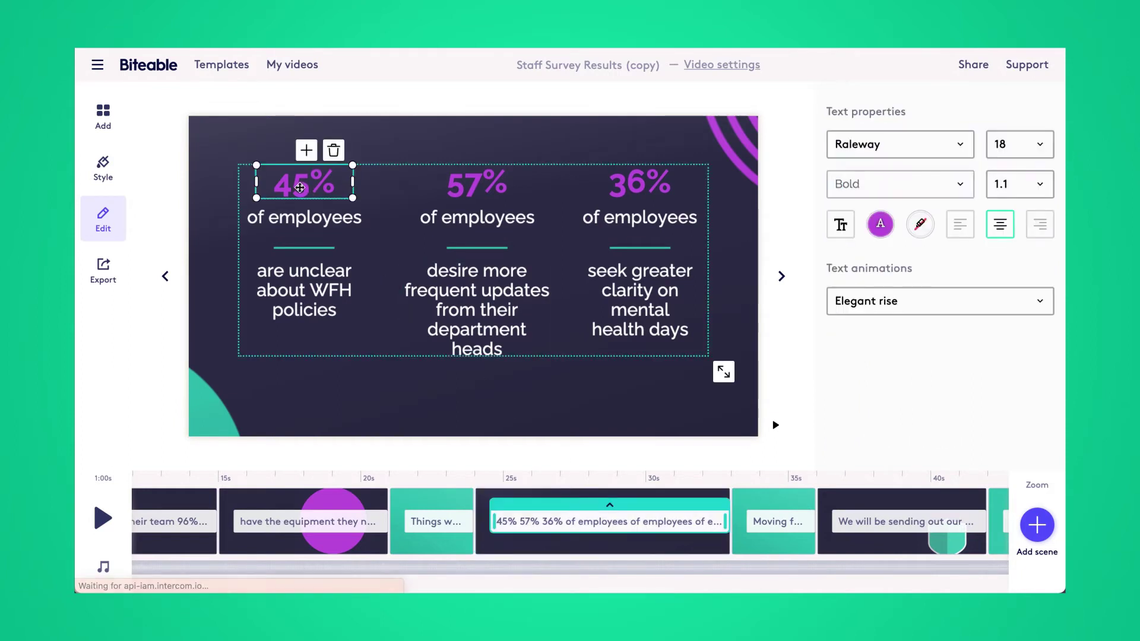
double_click(300, 188)
text(55)
double_click(334, 308)
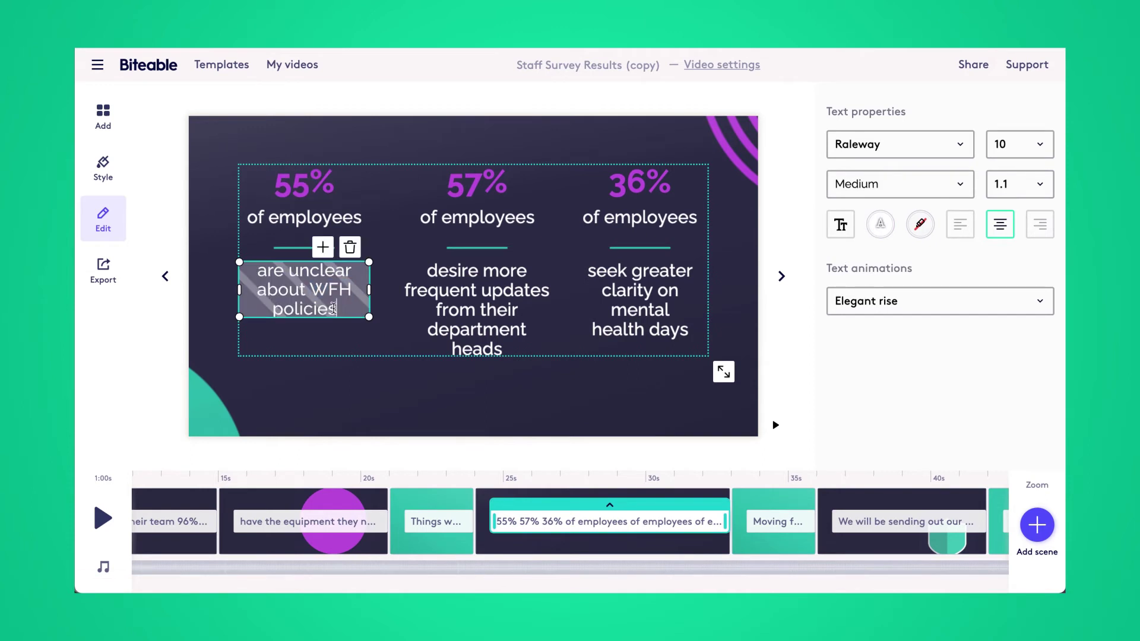
double_click(477, 183)
text(43)
Step: Caption 'feel stressed about their goals', set 36% to 27% with 'would like more visibility into career progression'
double_click(477, 309)
text(feel stressed about their goals)
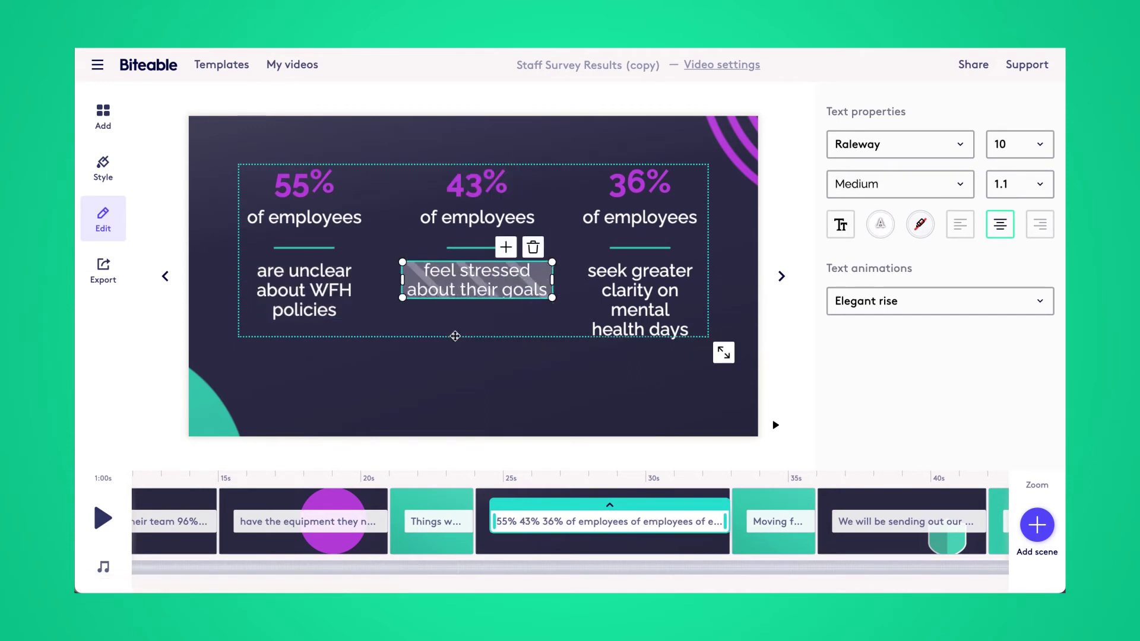
double_click(640, 183)
text(27)
double_click(639, 309)
text(would like more visibility into career progressio)
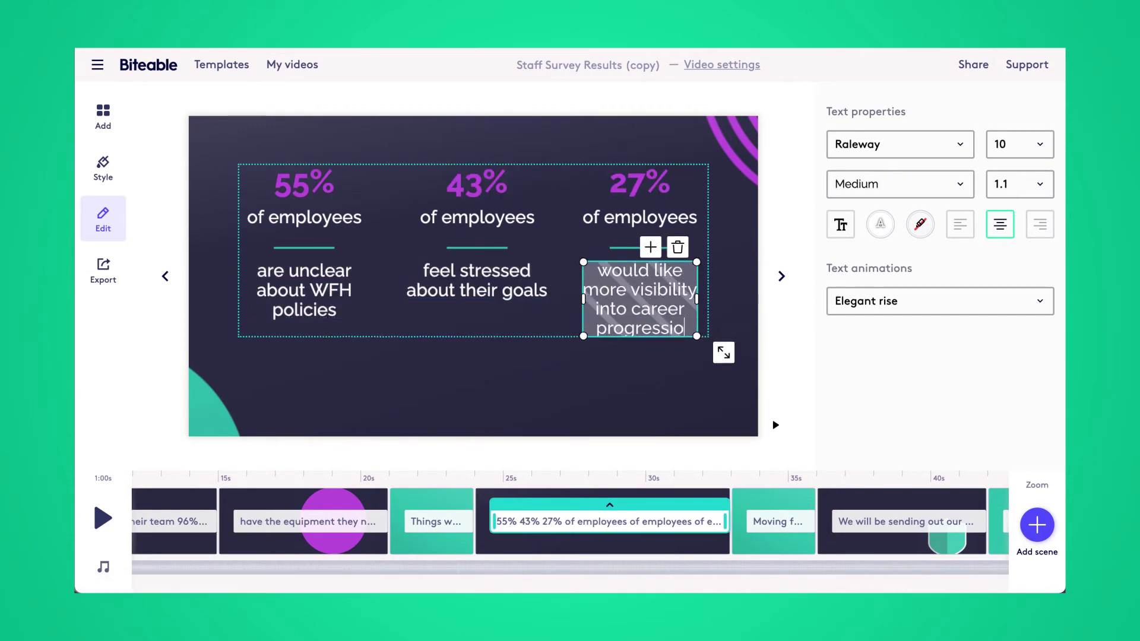
text(n)
click(747, 542)
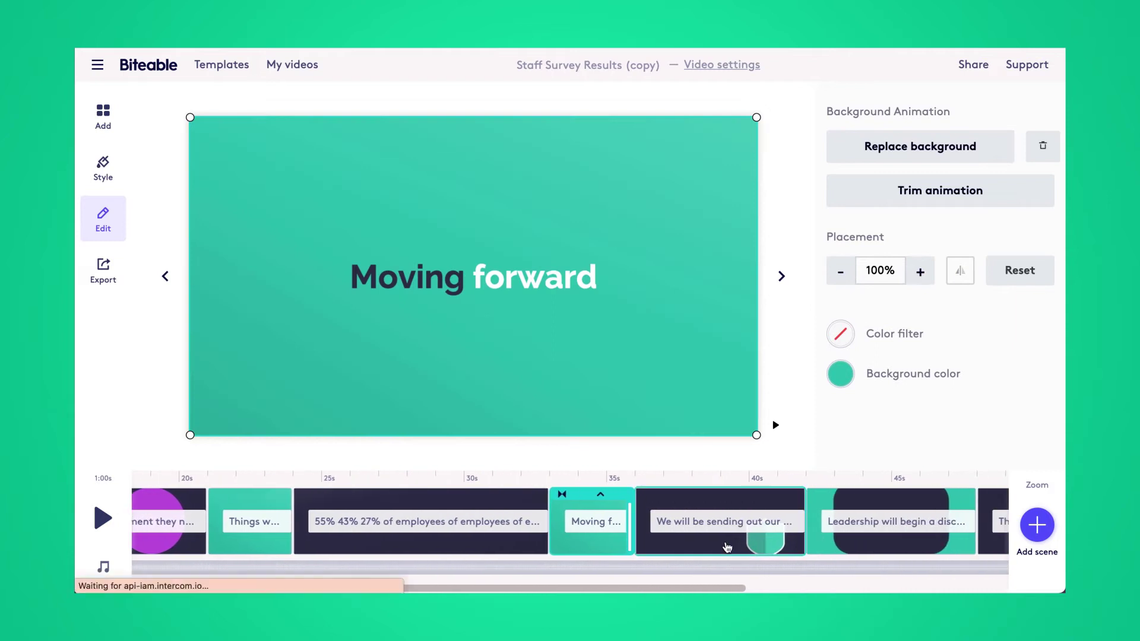
Step: Reword the policy headline with 'creating a' and 'policies on career progression and salary expectations'
click(727, 546)
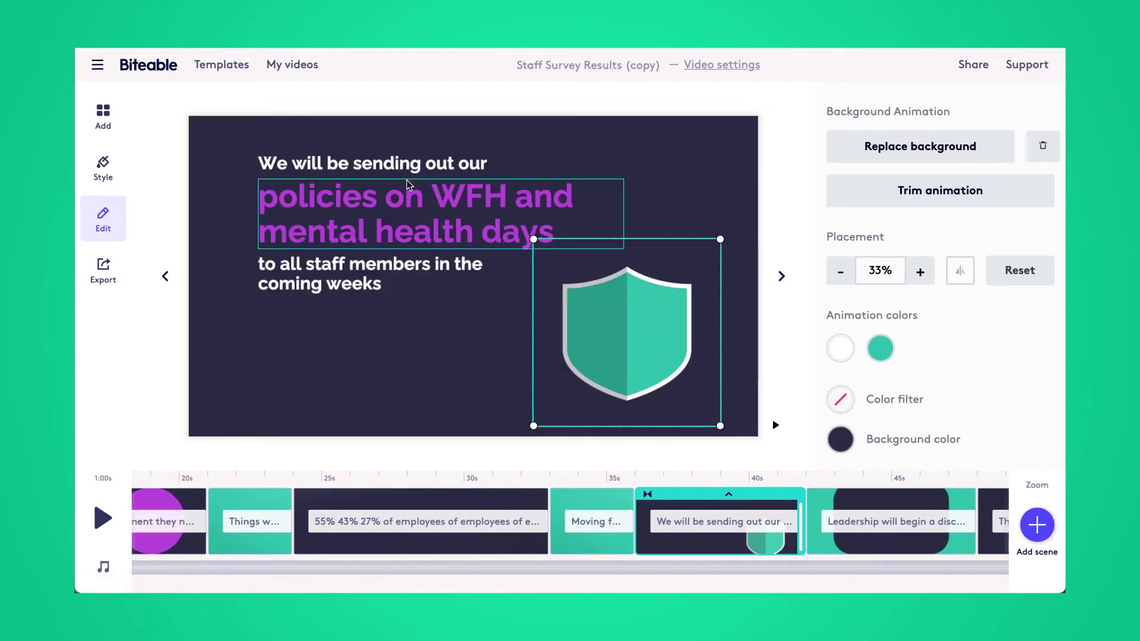
click(409, 198)
click(385, 173)
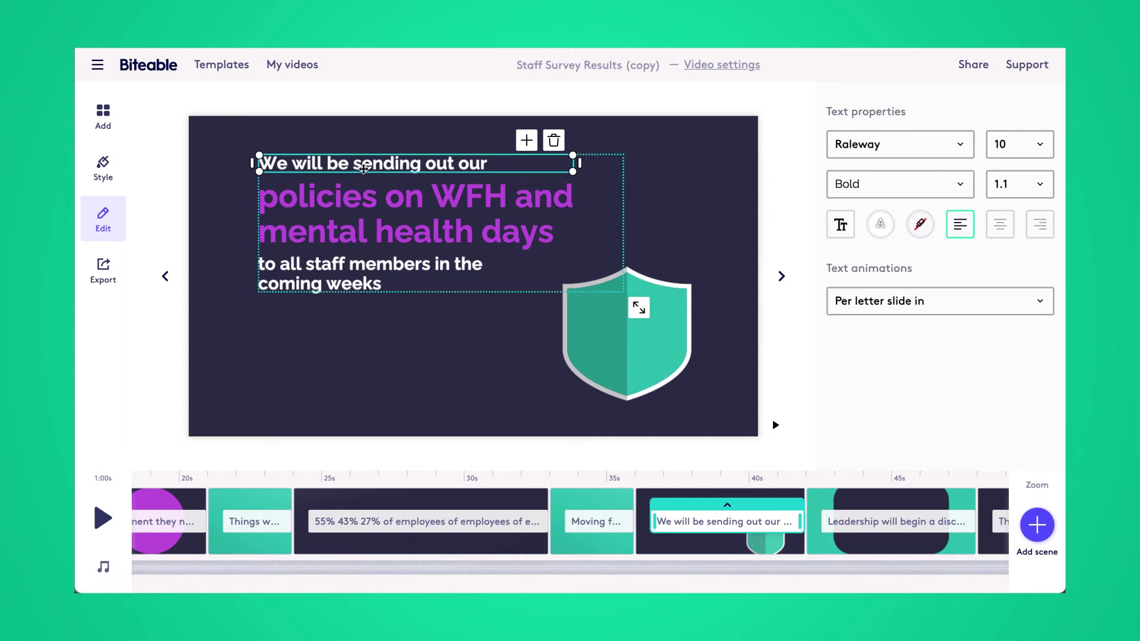
text(creating a)
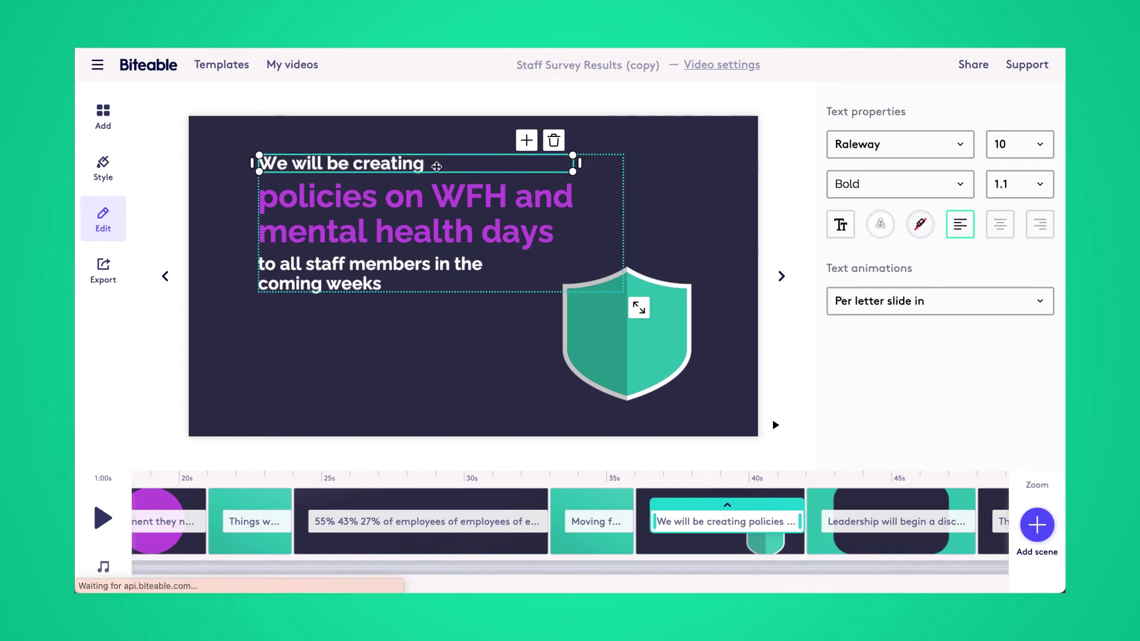
key(Tab)
text(policies on career progression and salary expectations)
click(382, 333)
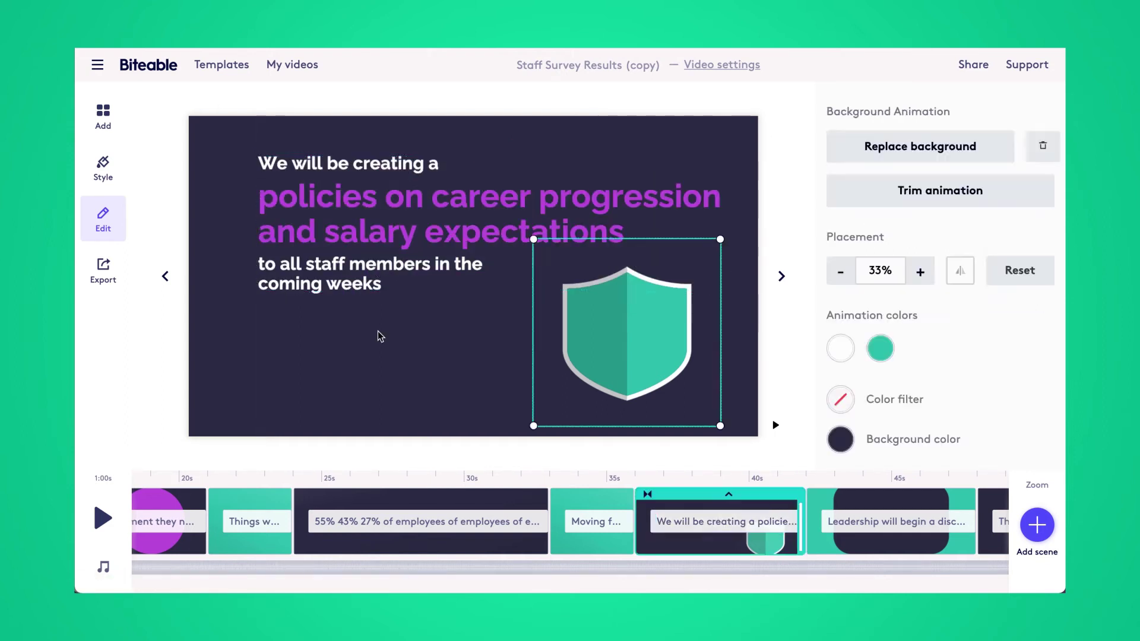
Step: Make the Leadership bubble read 'reduce stress in the workplace' and the Thank you line 'and participation'
click(781, 276)
click(550, 302)
text(stress in the workplace)
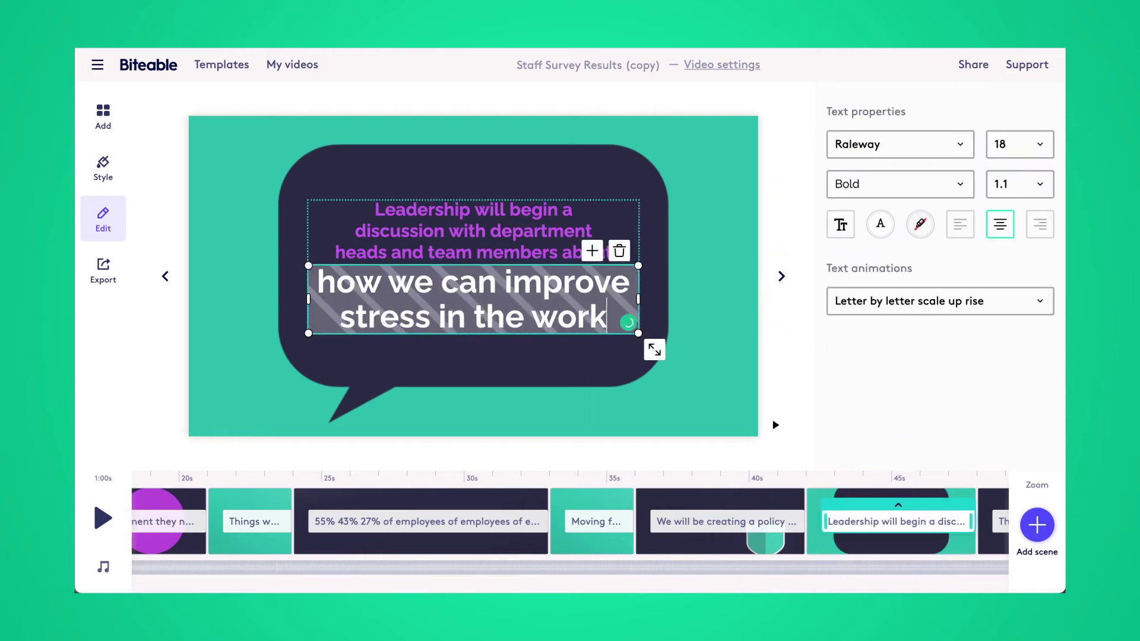
double_click(568, 283)
text(reduce)
key(Escape)
click(993, 523)
click(570, 295)
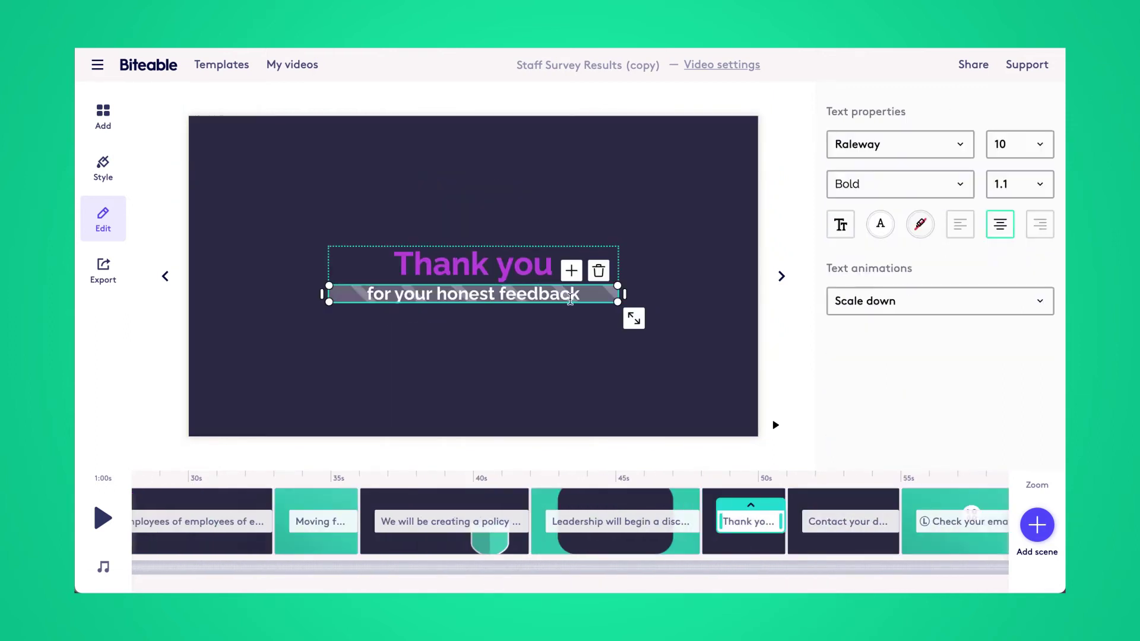
text(and participation)
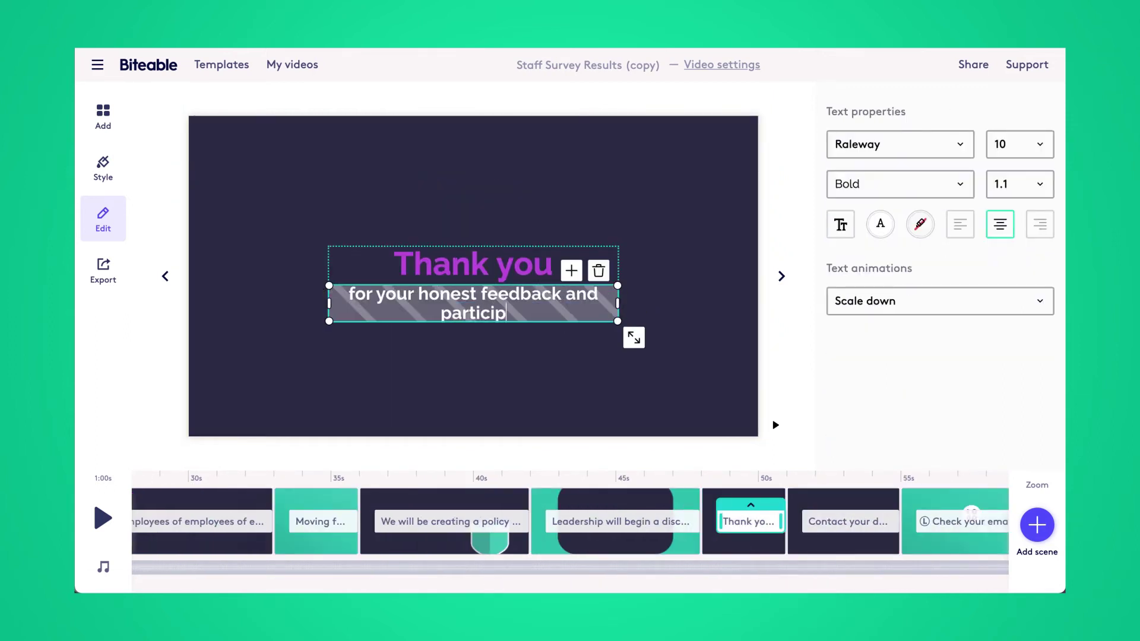
click(575, 356)
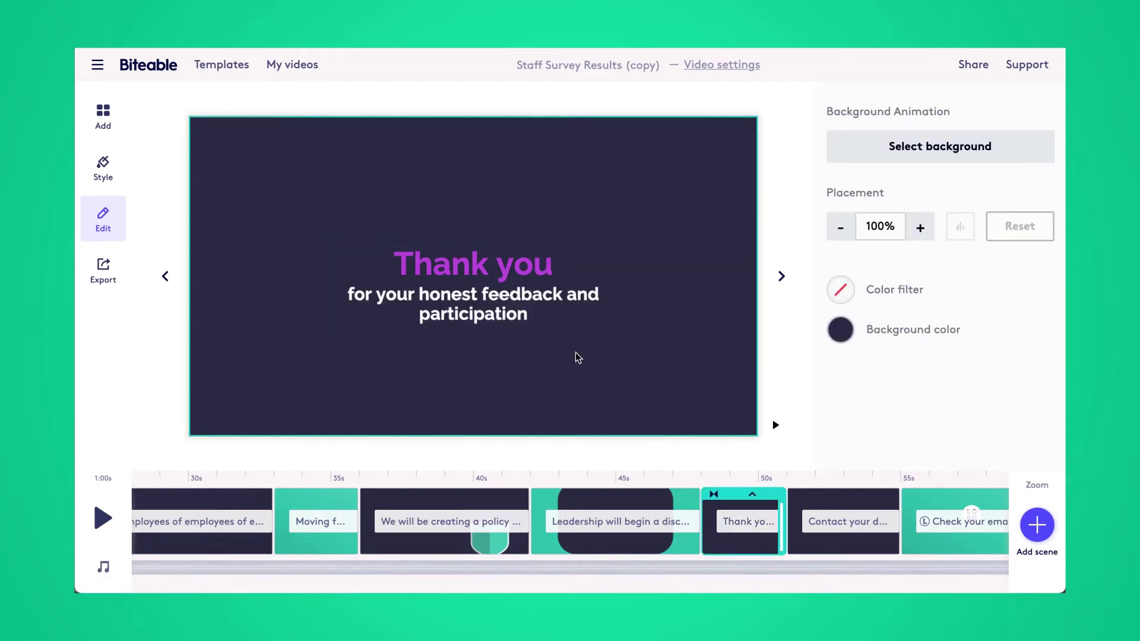
Step: Change 'Contact your department heads' to 'Contact your manager'
click(838, 553)
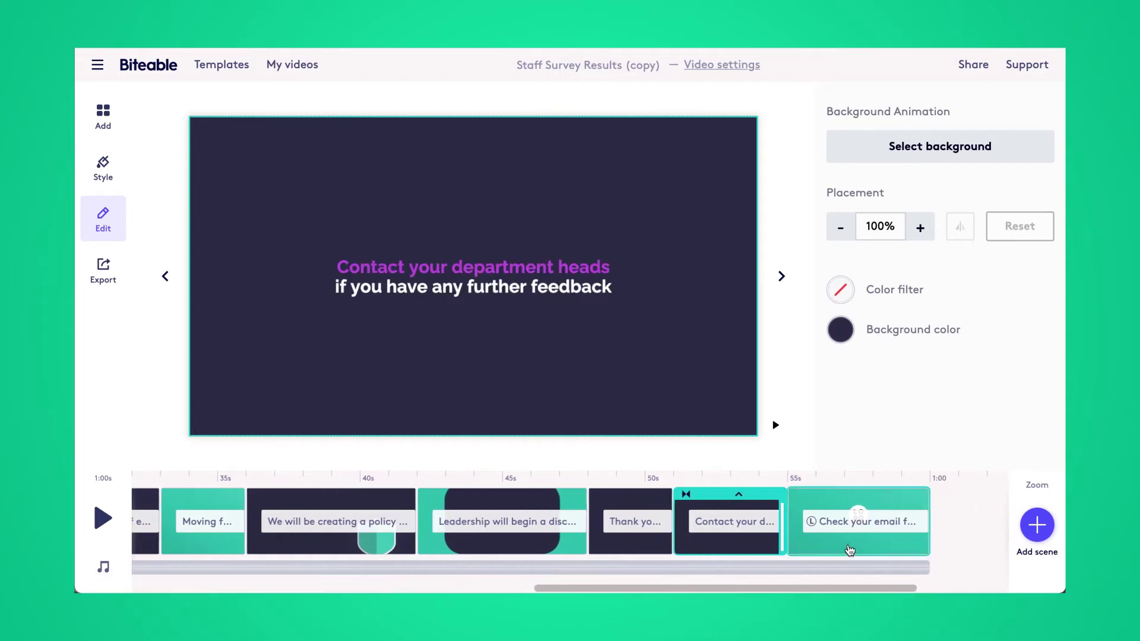
click(491, 271)
double_click(492, 270)
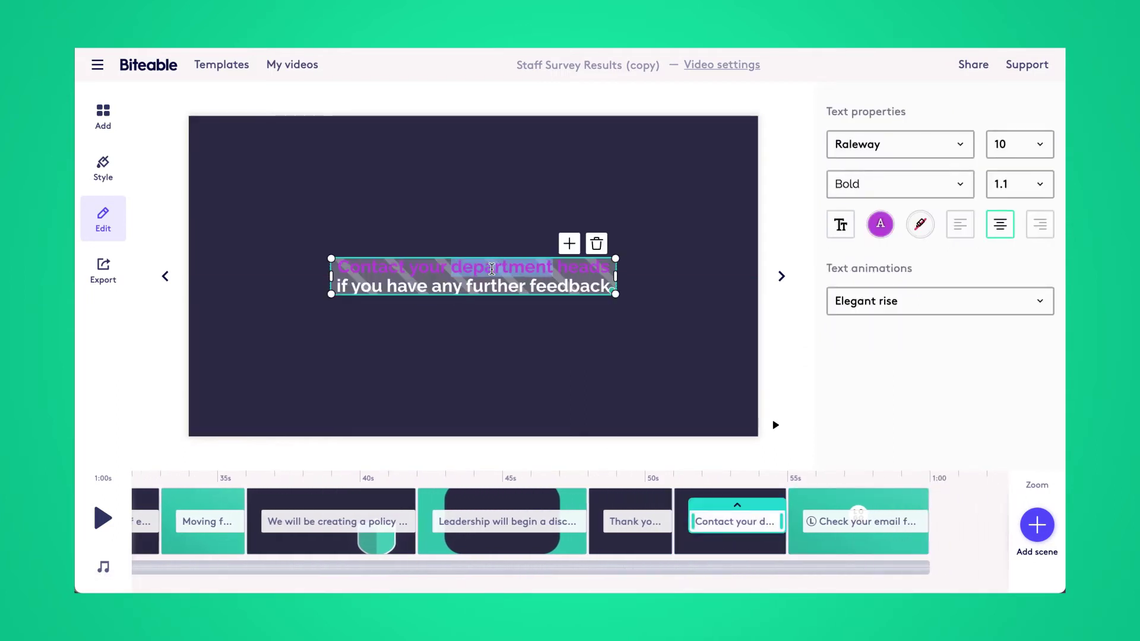
key(BackSpace)
double_click(484, 269)
text(manager)
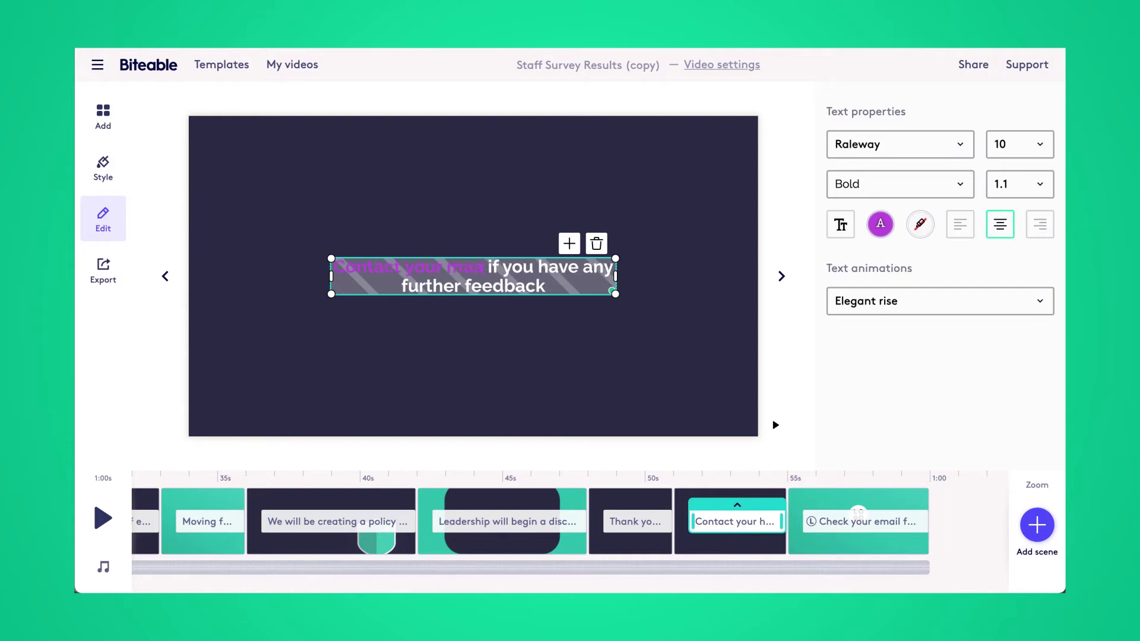
click(523, 327)
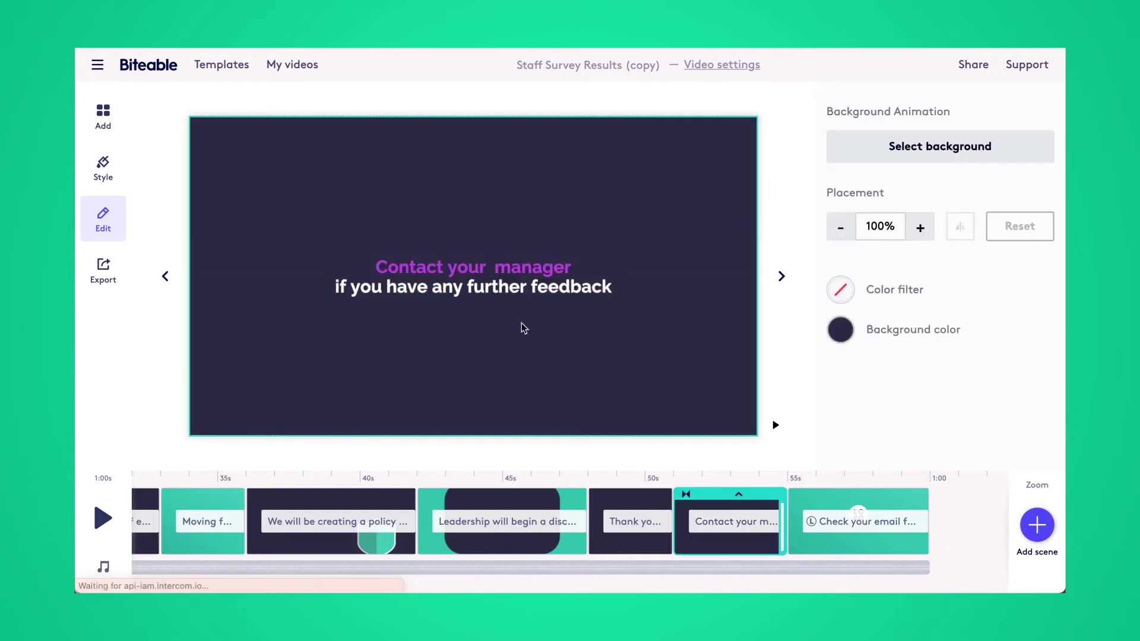
click(858, 545)
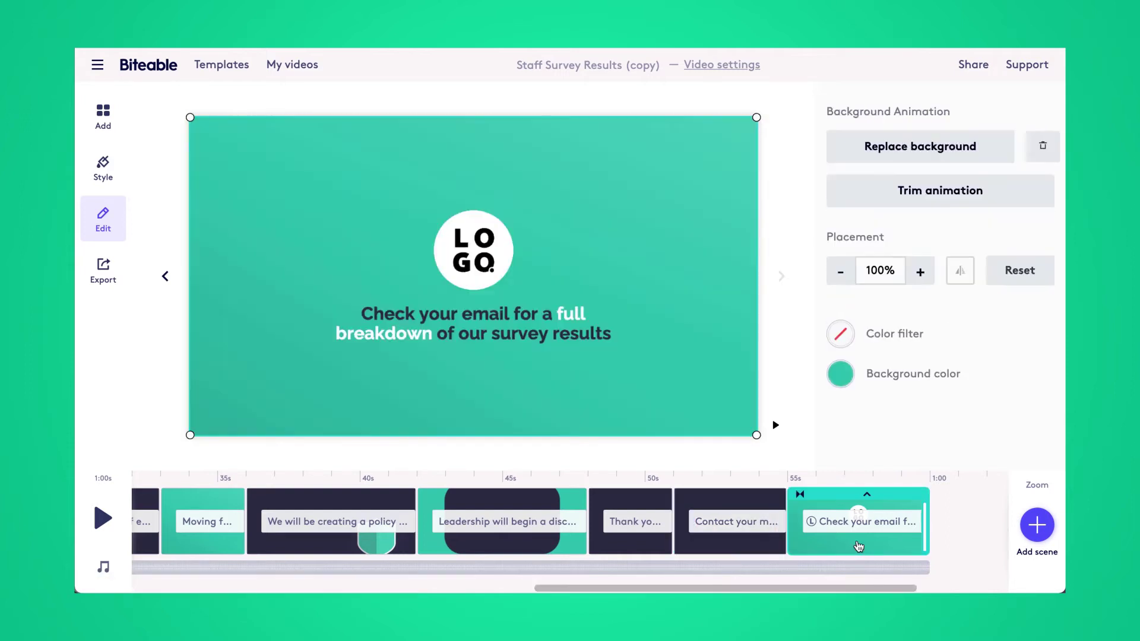
Step: Swap the Check your email scene's LOGO placeholder for the red b logo from My logos
click(484, 260)
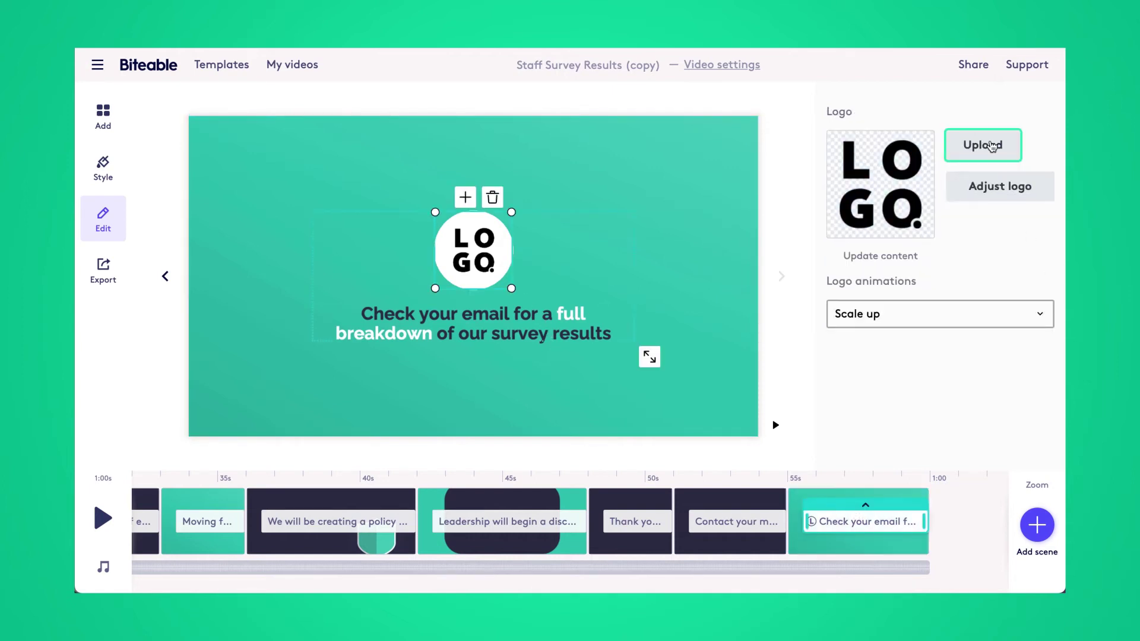
click(991, 145)
click(783, 348)
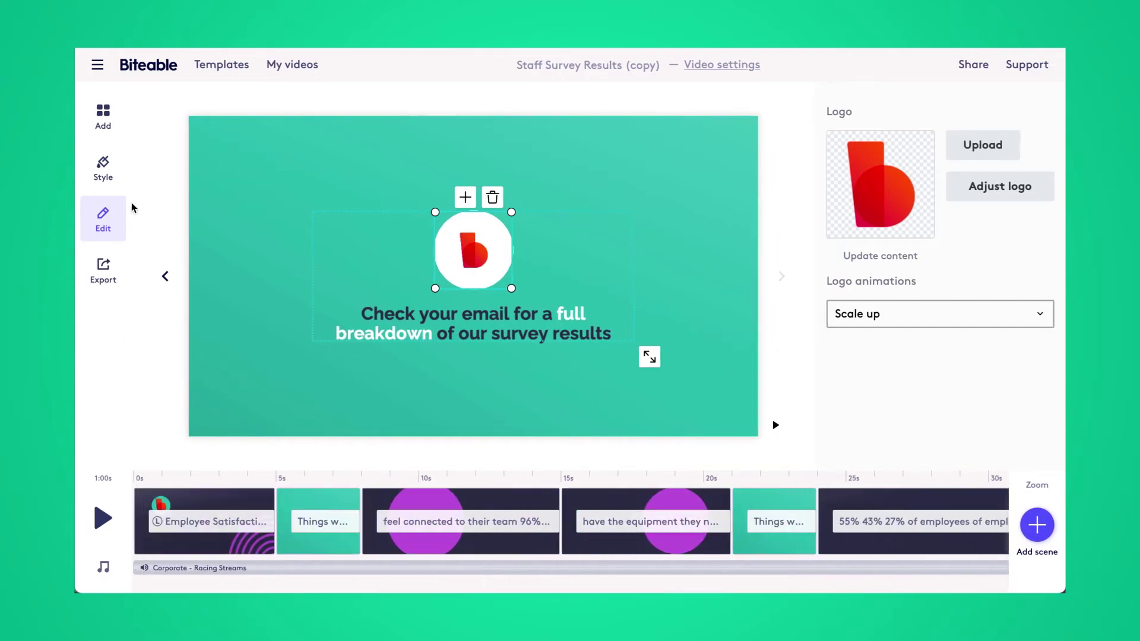
Step: Give the doing well, Moving forward and reduce stress scenes a light blue #C9DAF8 background
click(111, 173)
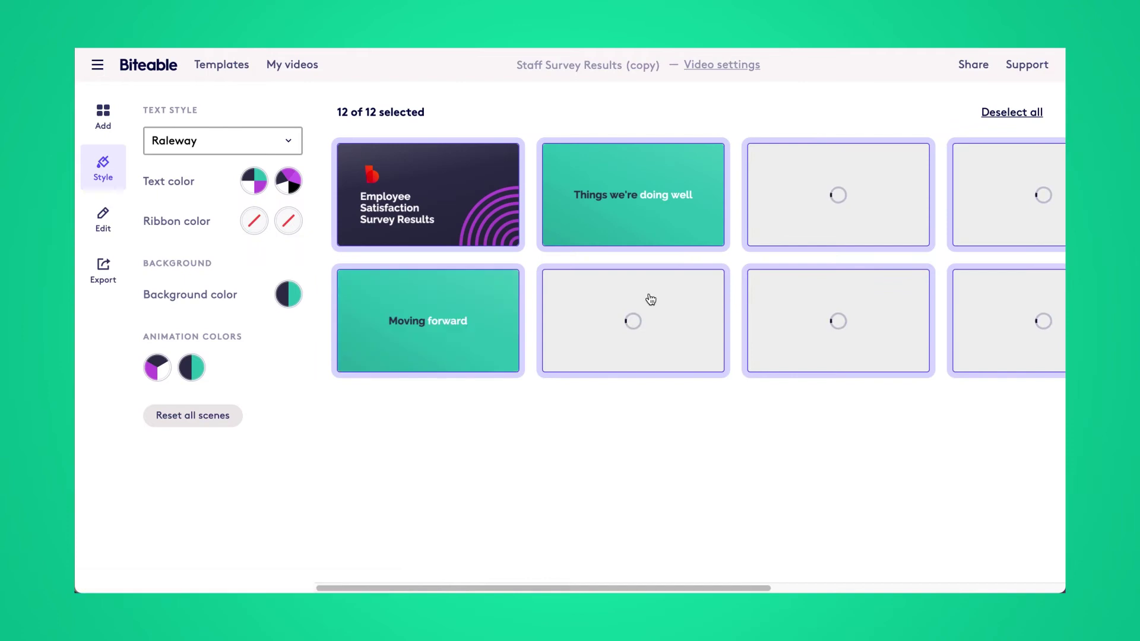
click(1010, 113)
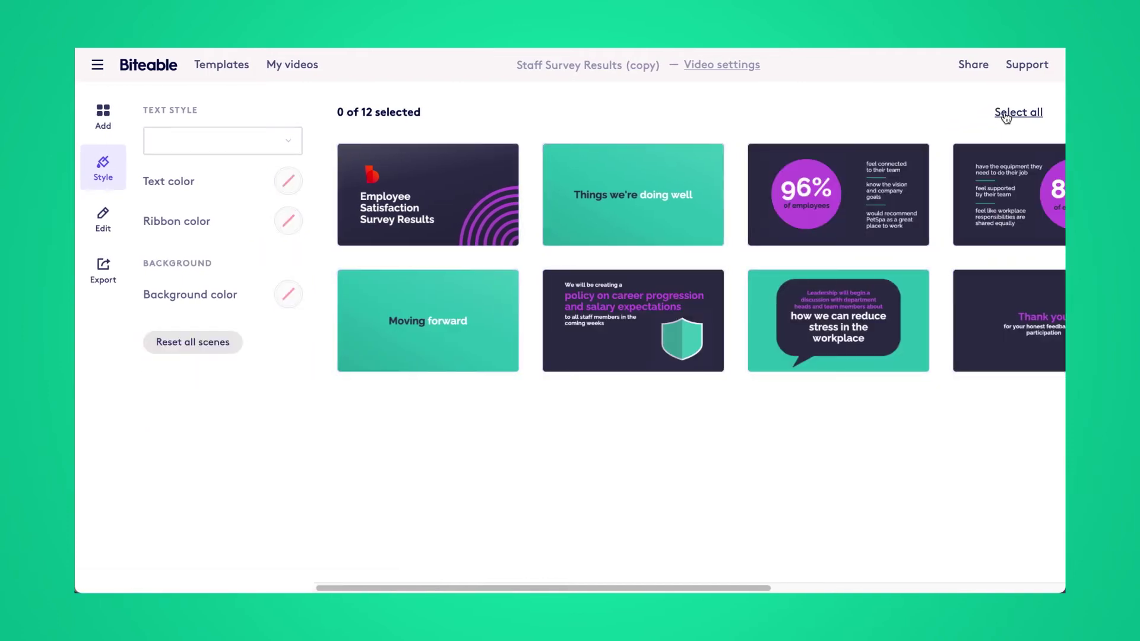
click(642, 215)
click(467, 314)
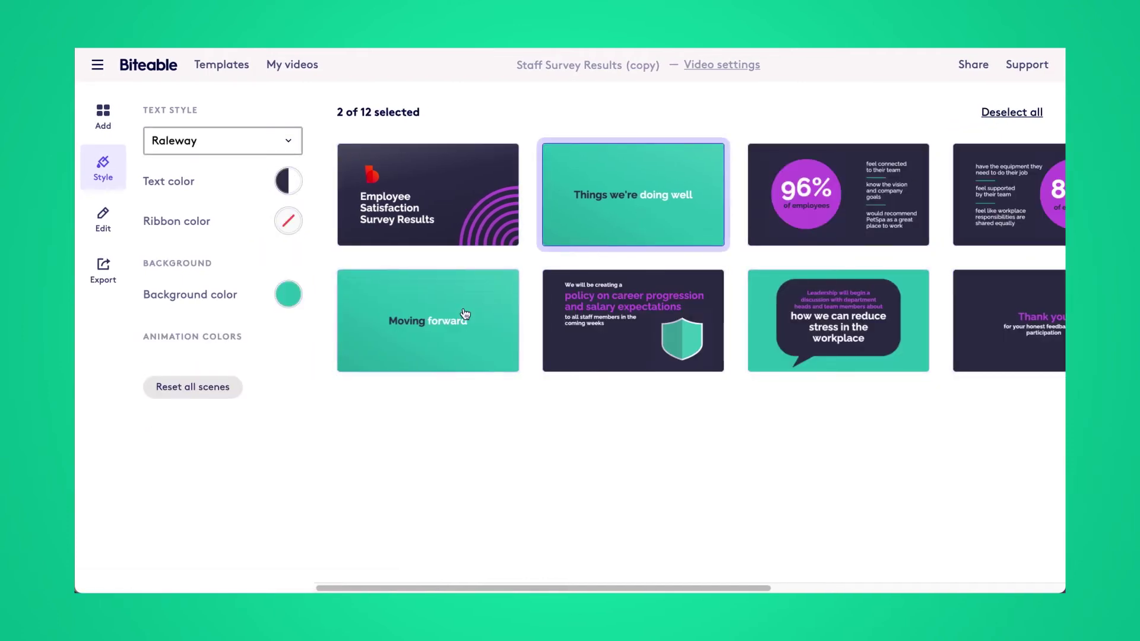
click(871, 358)
click(297, 294)
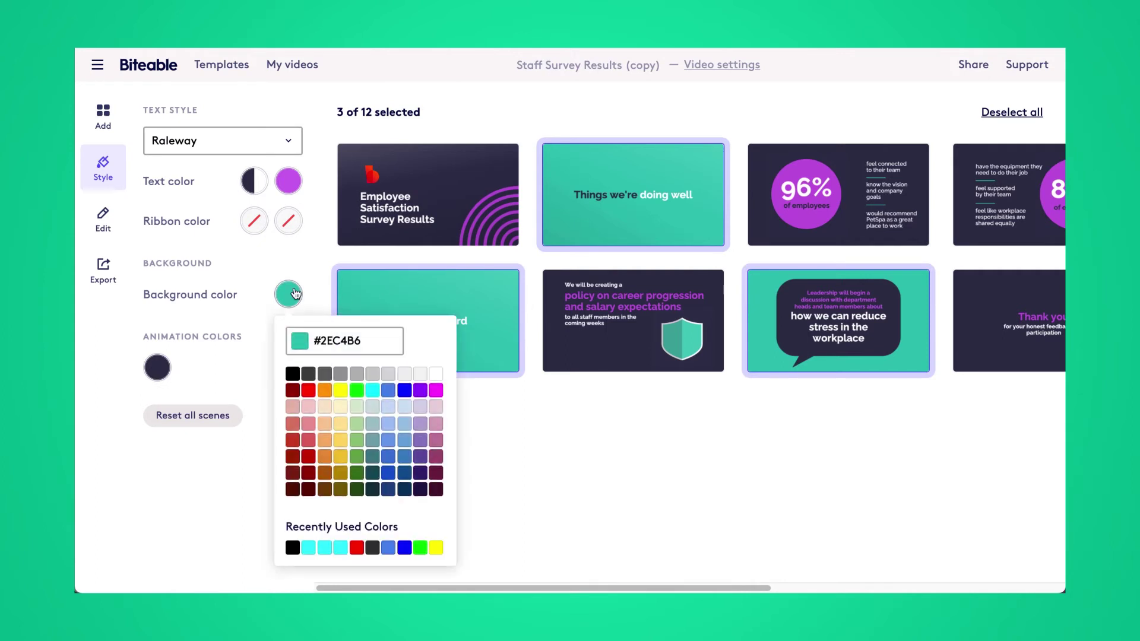
click(388, 407)
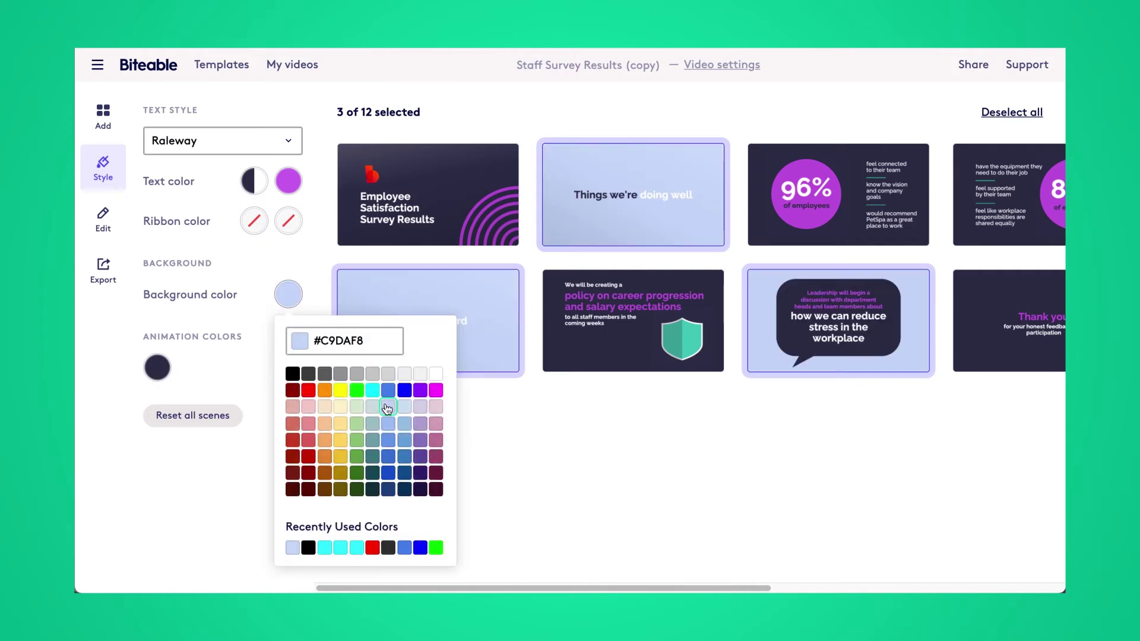
click(673, 398)
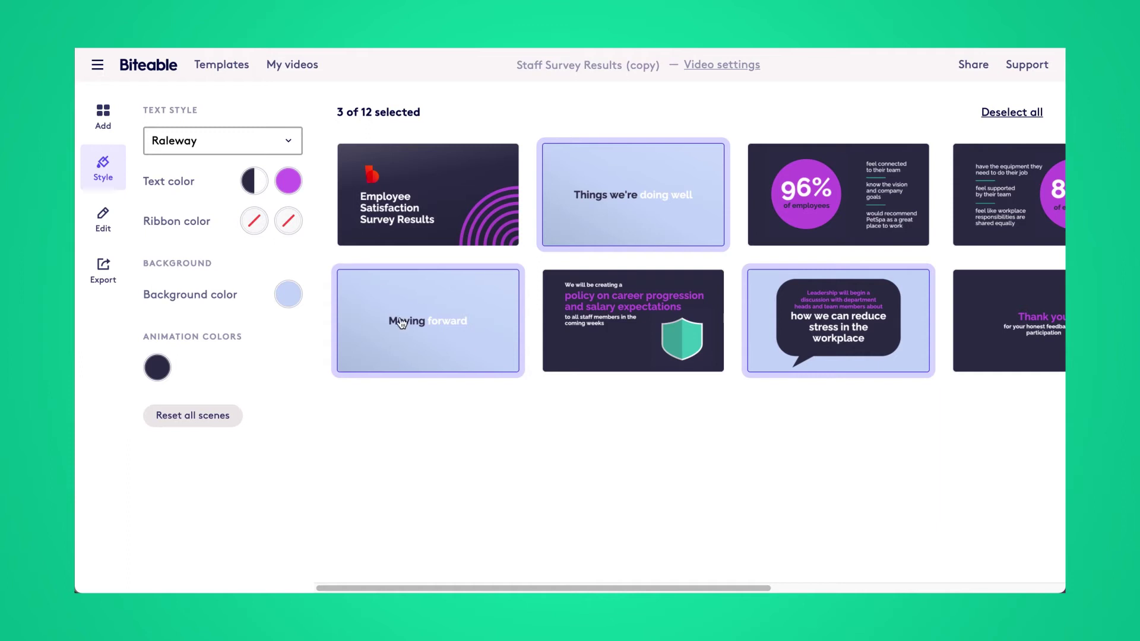
Step: Give the title, 96%, 83%, policy and Thank you scenes a #B4A7D5 background with black #000000 accents
click(997, 112)
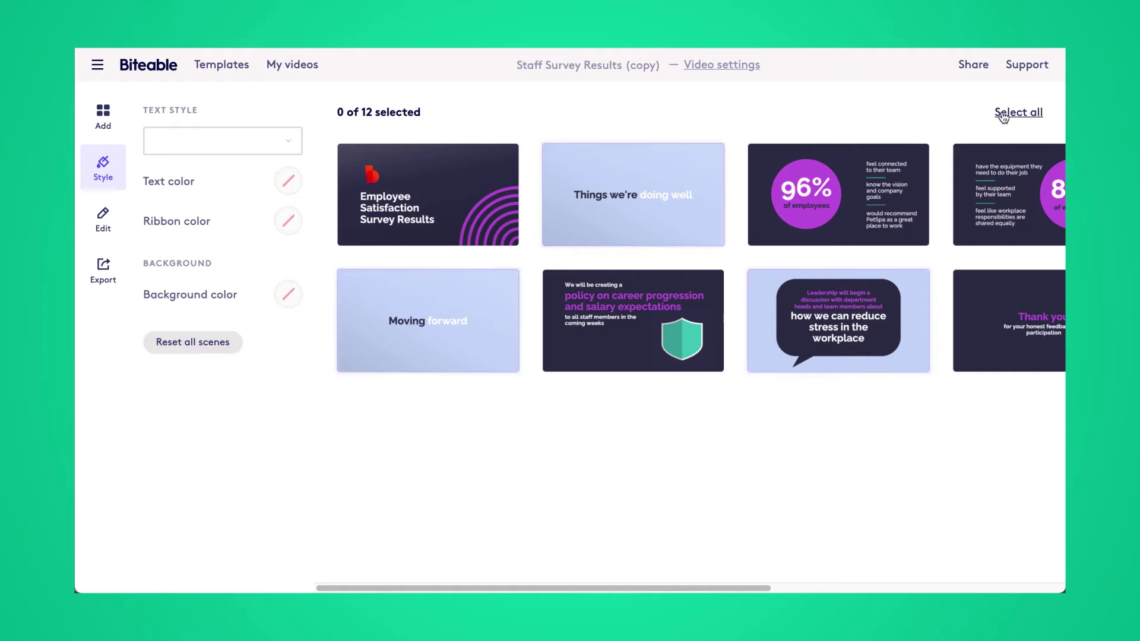
click(489, 197)
click(838, 196)
click(1010, 196)
click(633, 321)
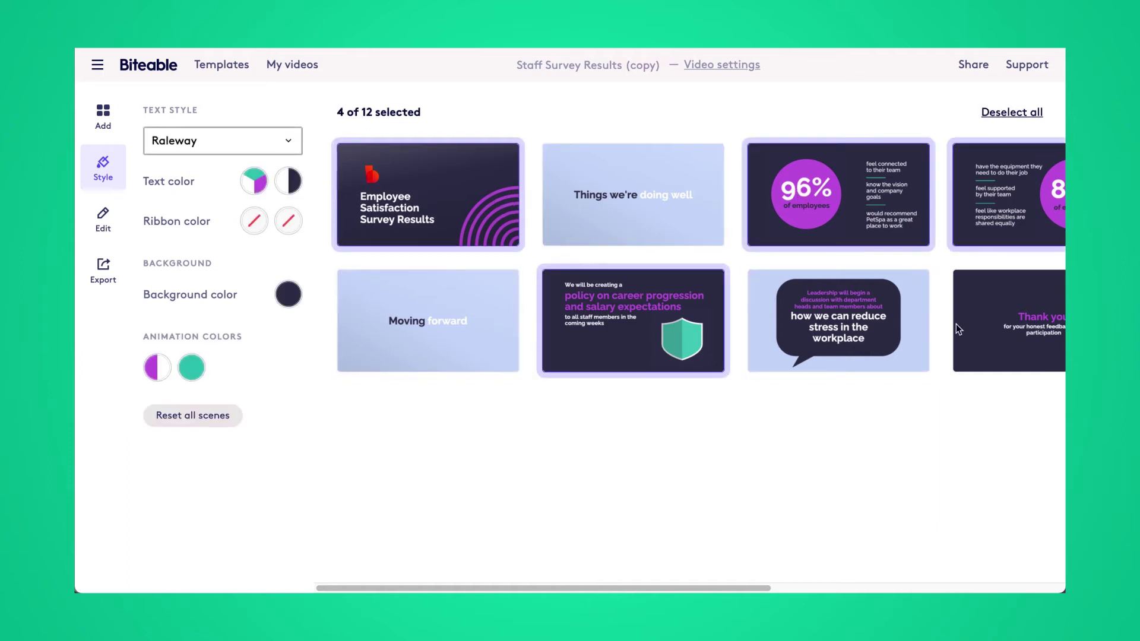
click(981, 336)
click(289, 297)
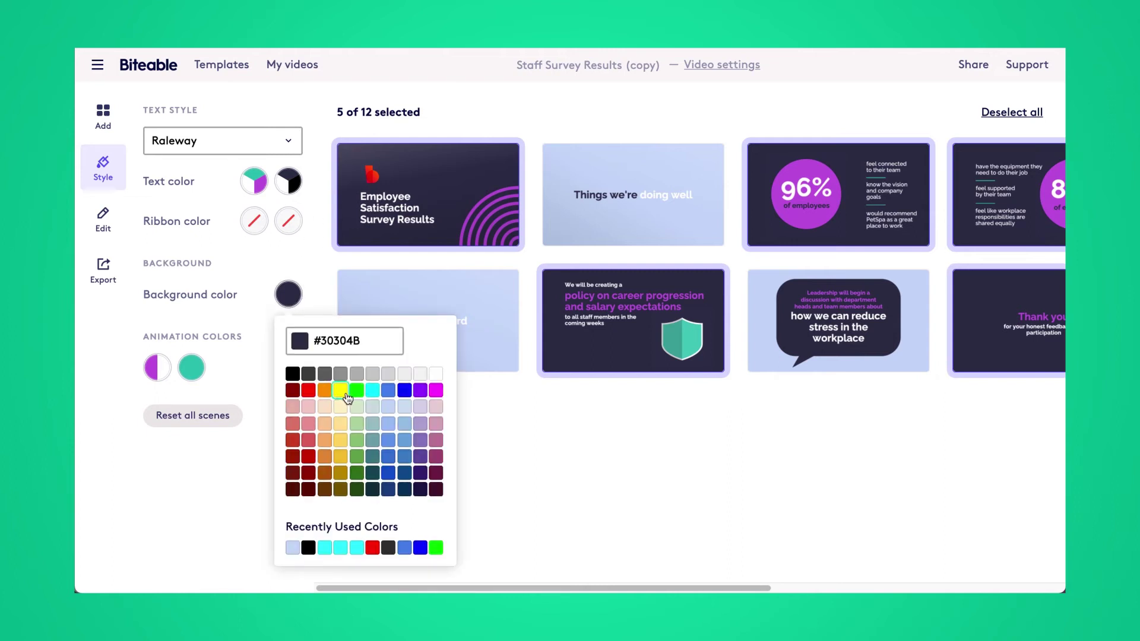
click(420, 424)
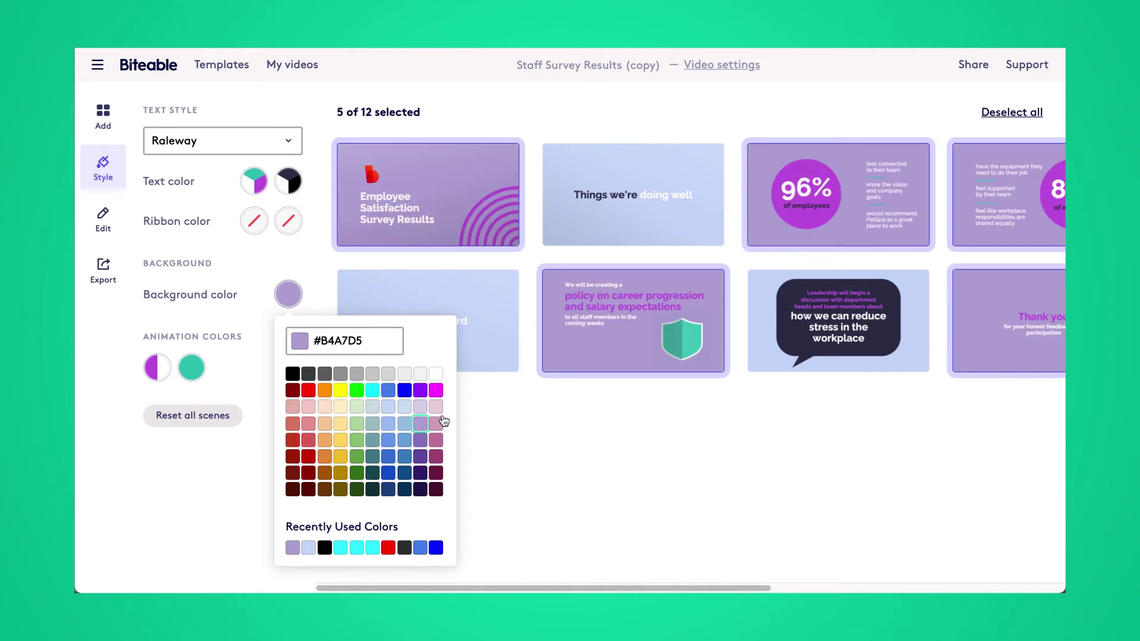
click(506, 421)
click(192, 365)
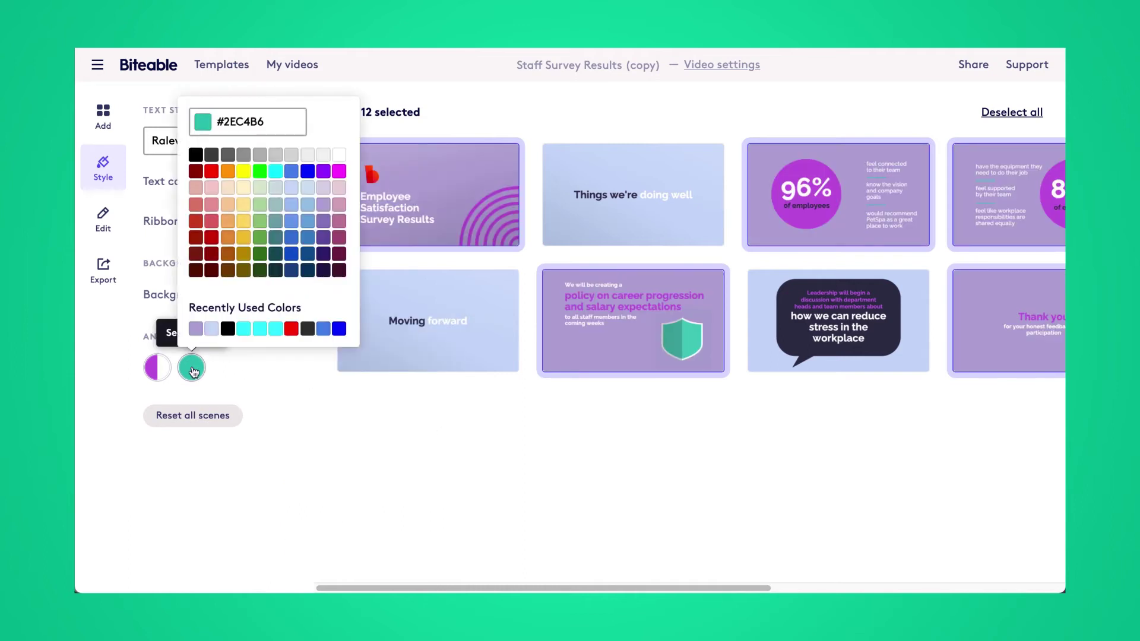
click(228, 329)
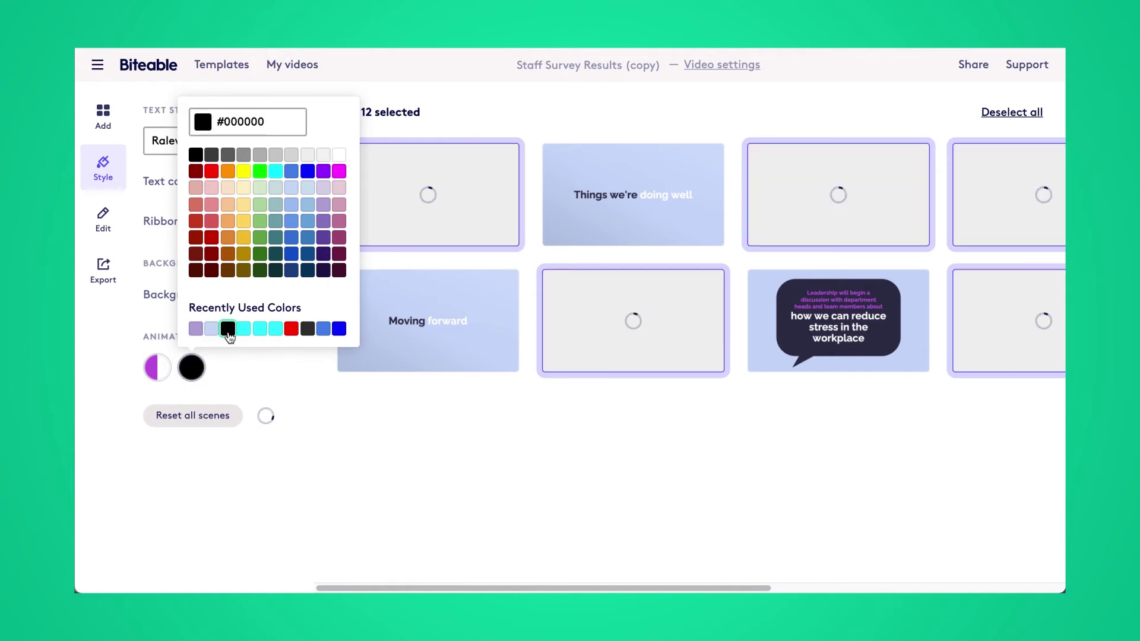
click(494, 419)
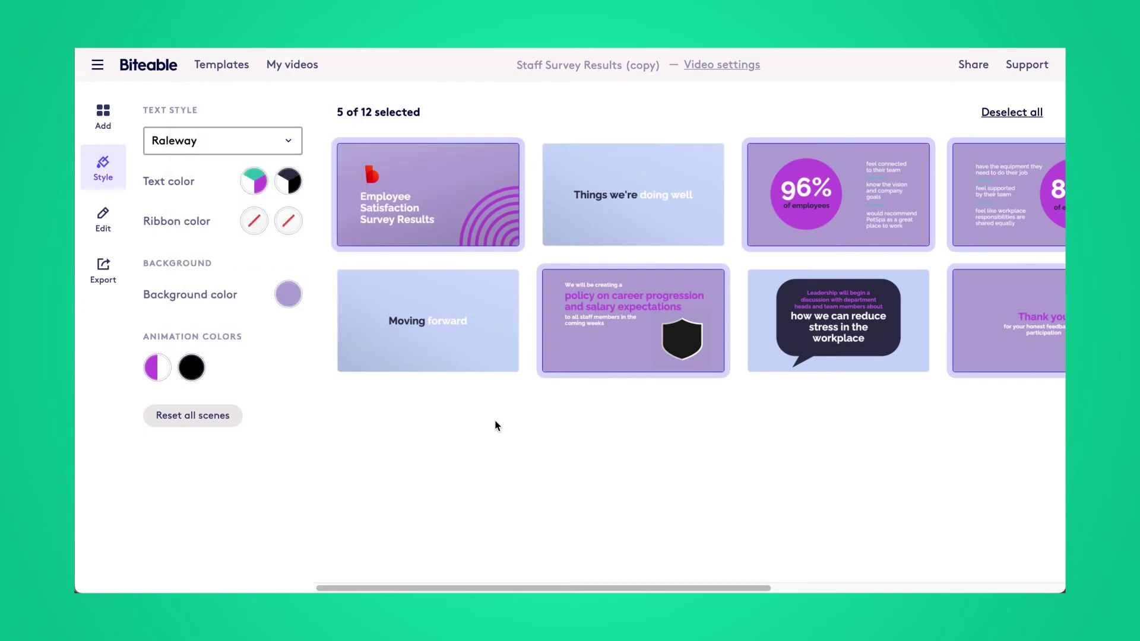
Step: Make the 83% statistic scene's primary text colour black
scroll(554, 373, right, 2)
scroll(553, 373, left, 2)
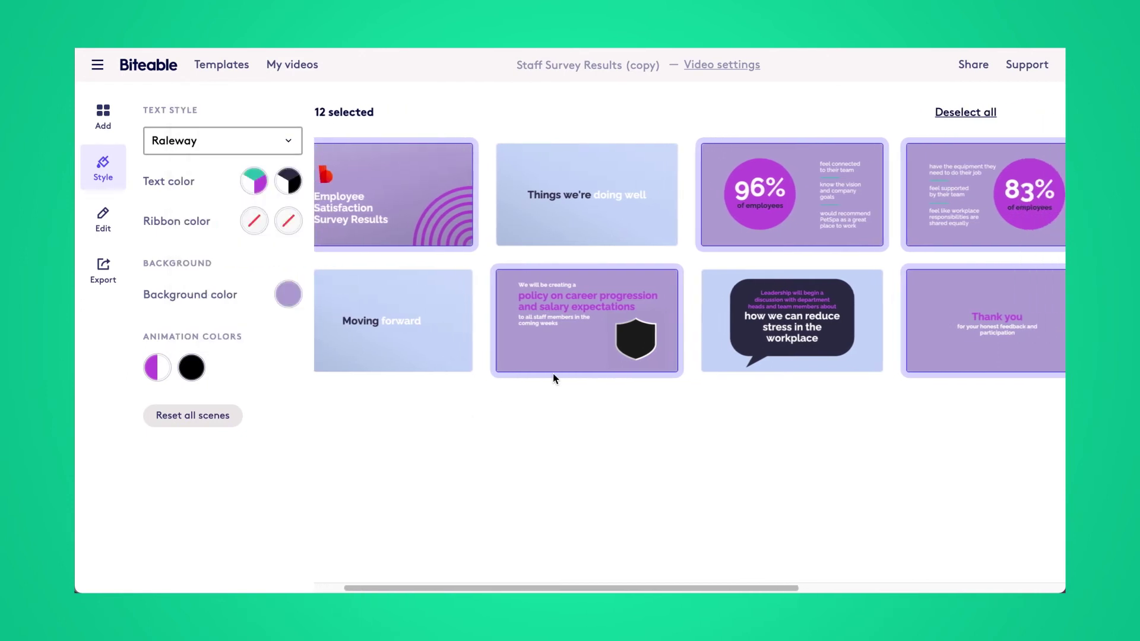
click(998, 113)
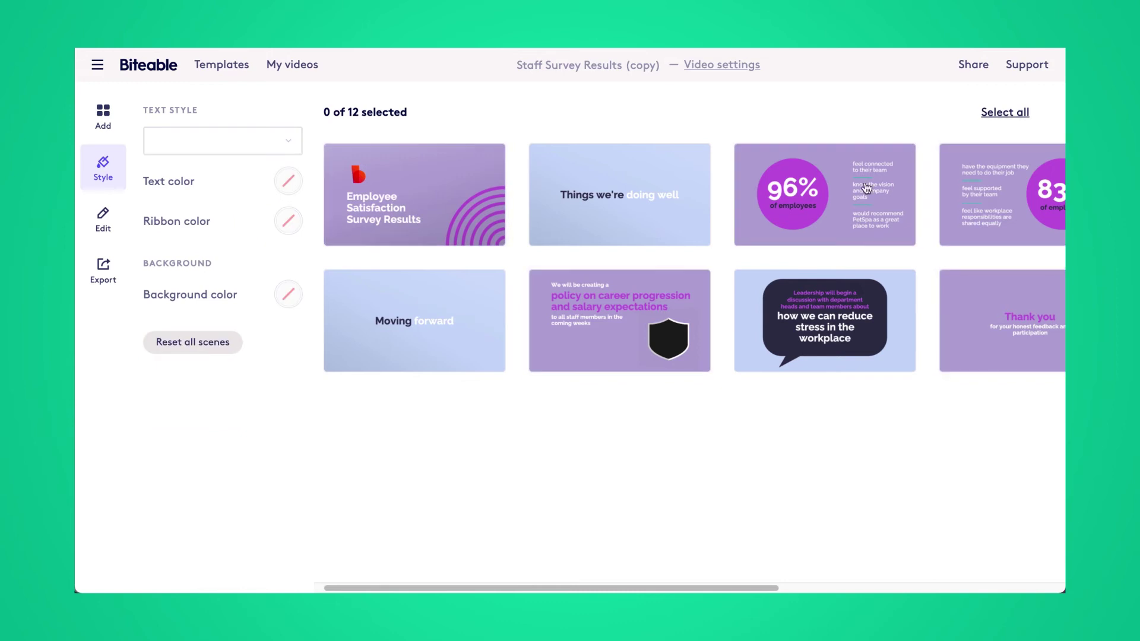
click(855, 190)
click(978, 205)
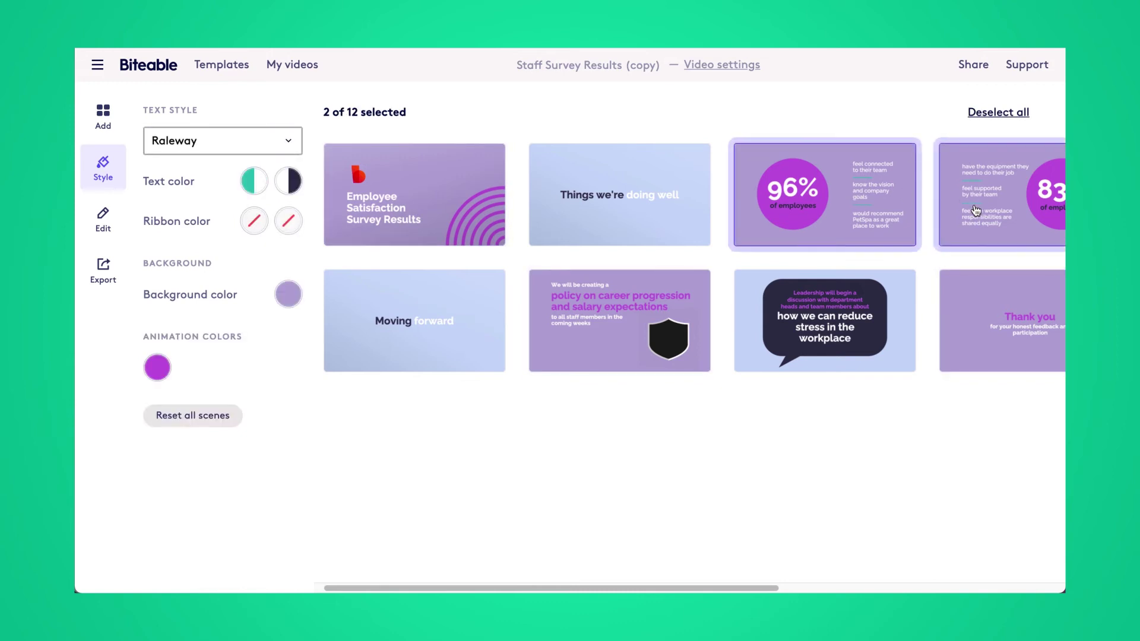
click(977, 210)
click(254, 182)
click(258, 463)
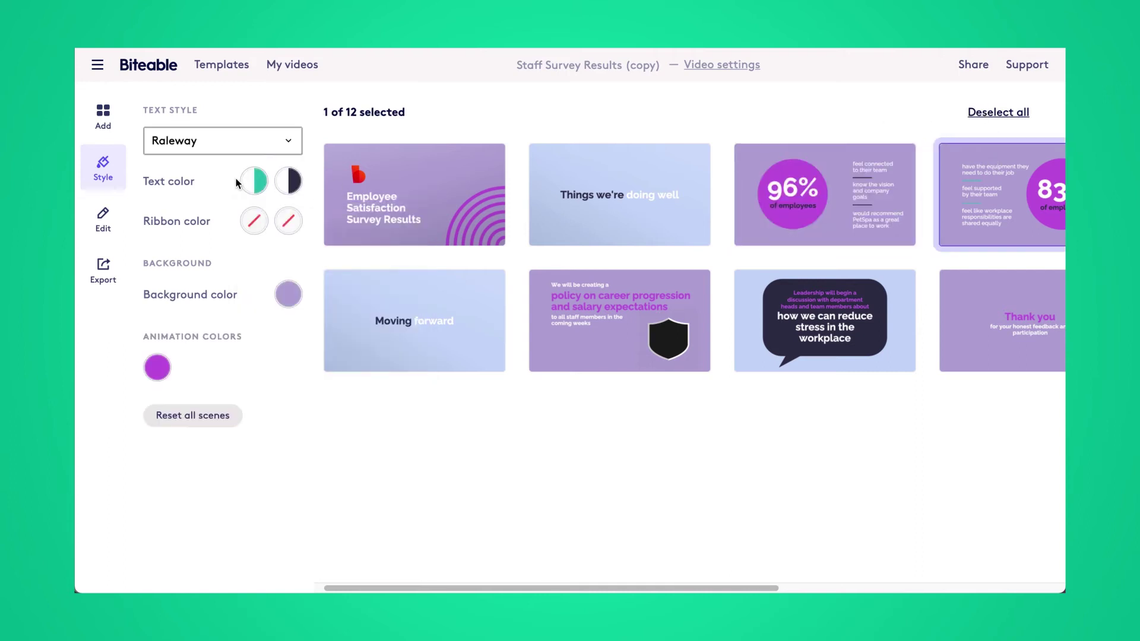
click(254, 181)
click(258, 463)
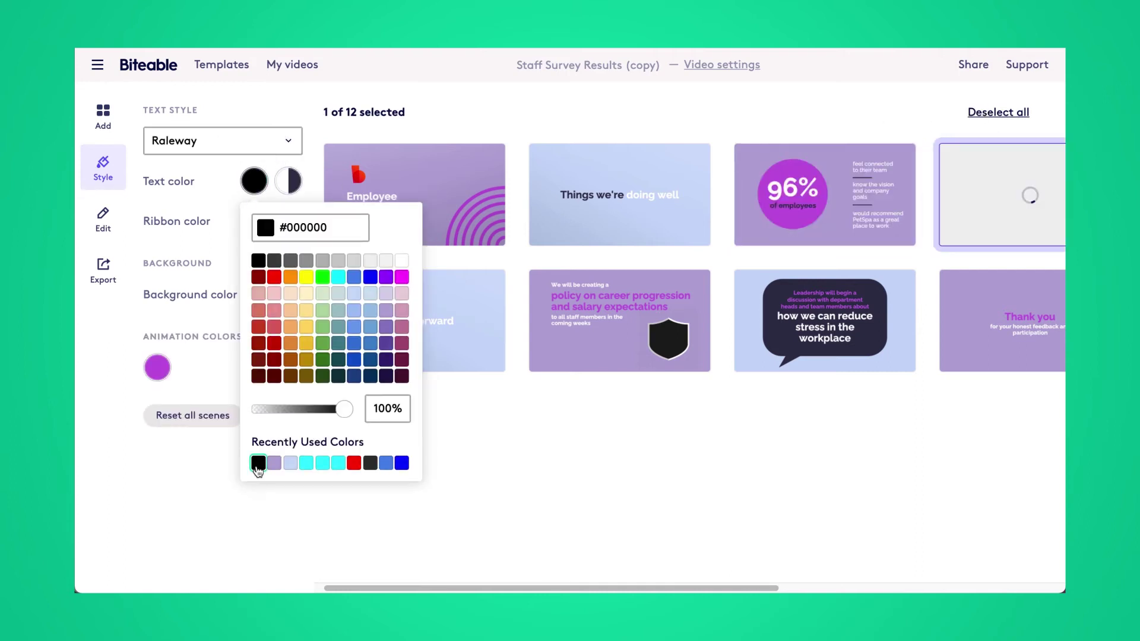
click(616, 458)
Step: Give the Things we need to improve and Check your email scenes a purple #B4A7D5 background
scroll(648, 380, right, 5)
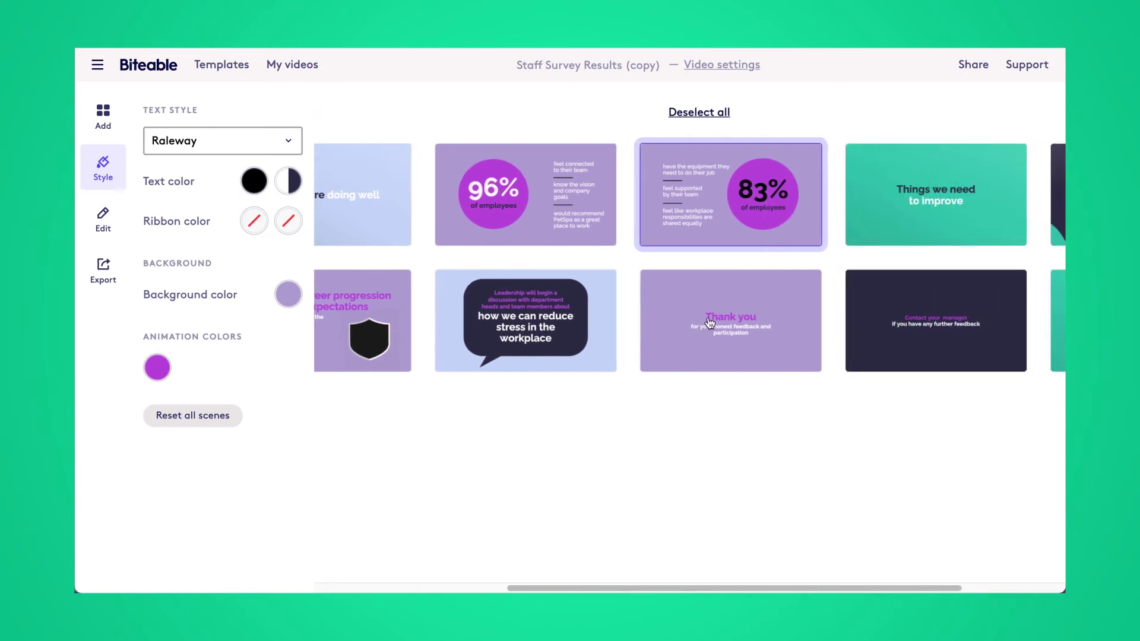
scroll(711, 322, right, 3)
click(751, 217)
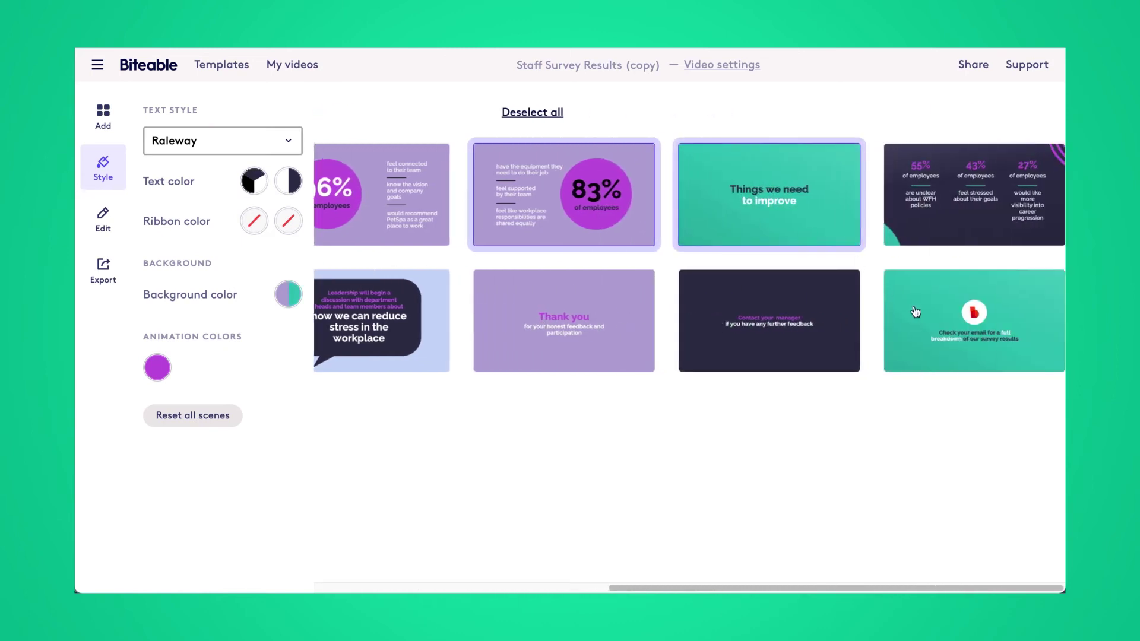
click(916, 311)
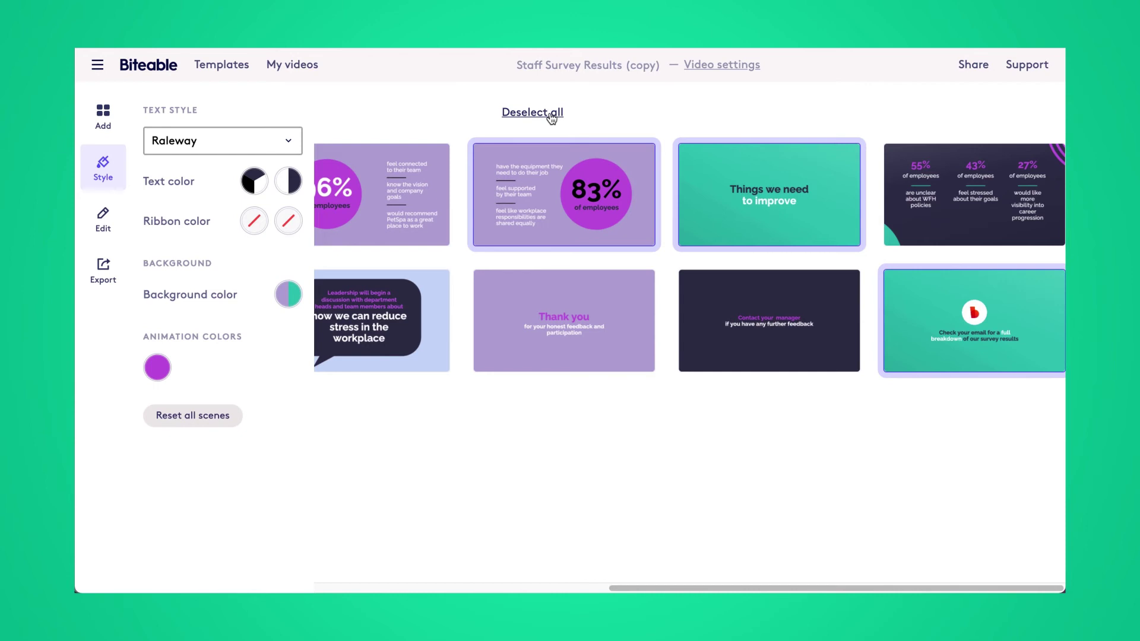
click(564, 190)
click(289, 297)
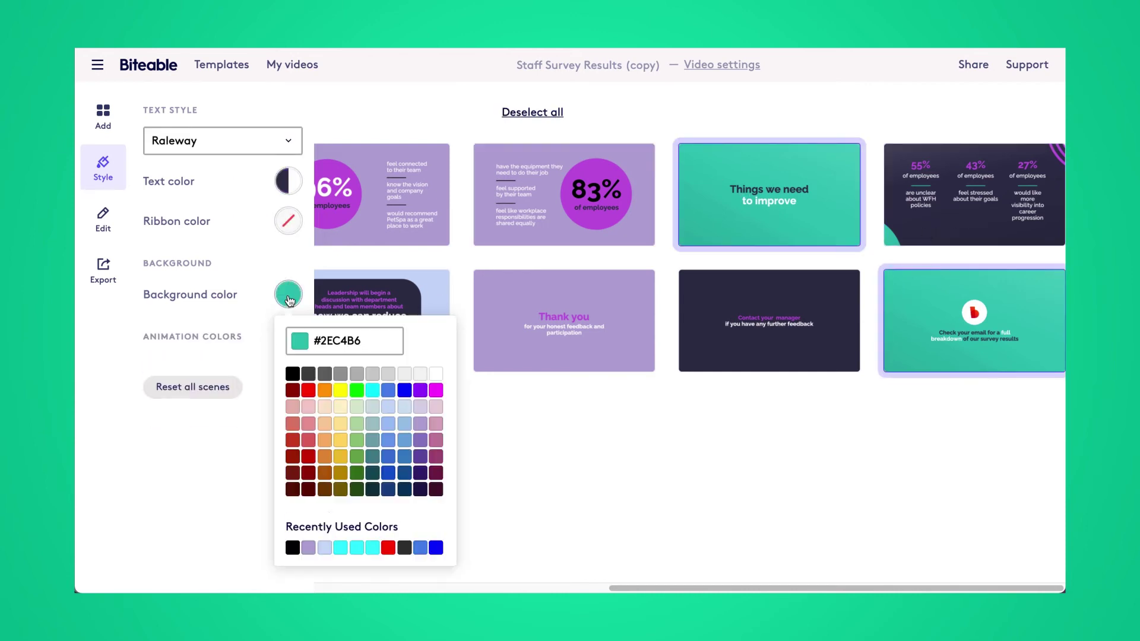
click(309, 547)
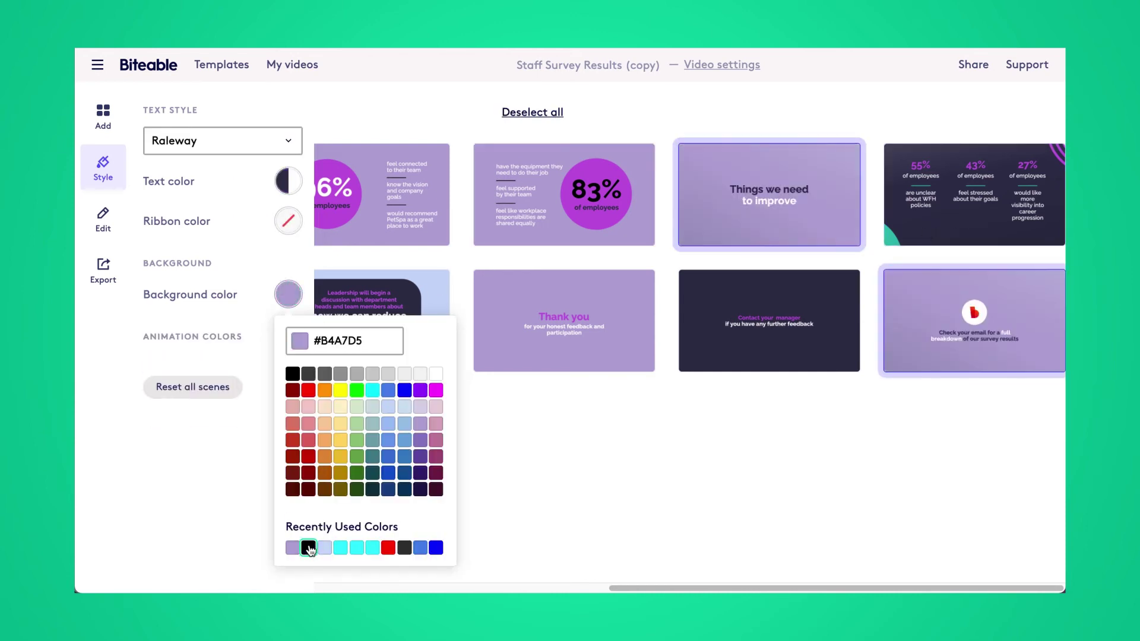
click(903, 247)
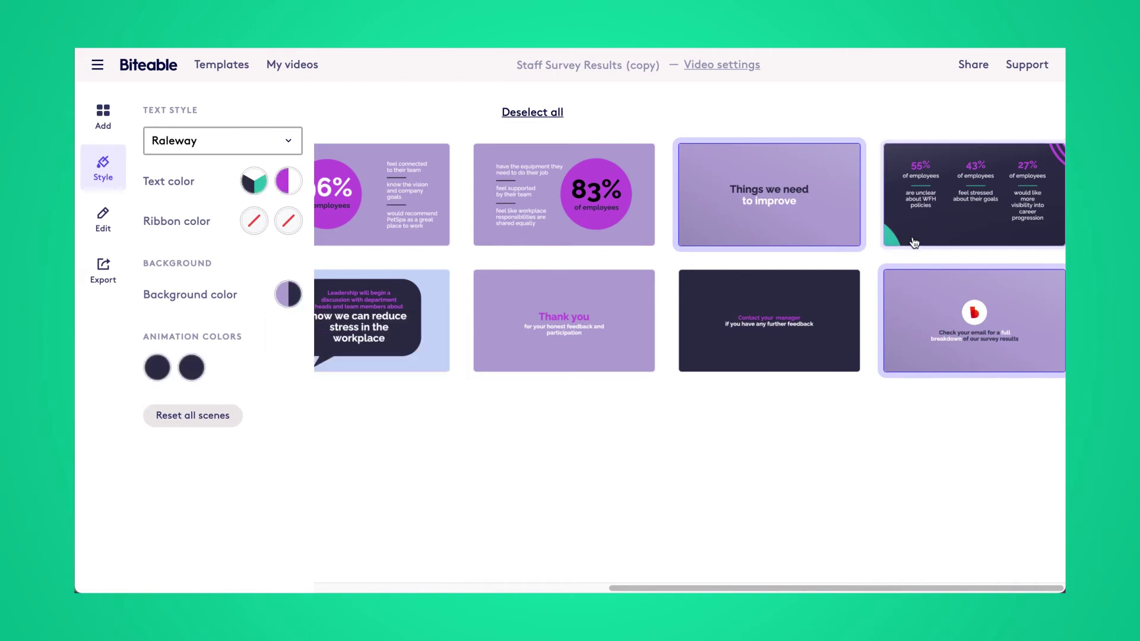
Step: Change the 55% statistics scene's primary text from teal #2ec4b6 to black #000000
click(915, 242)
click(777, 171)
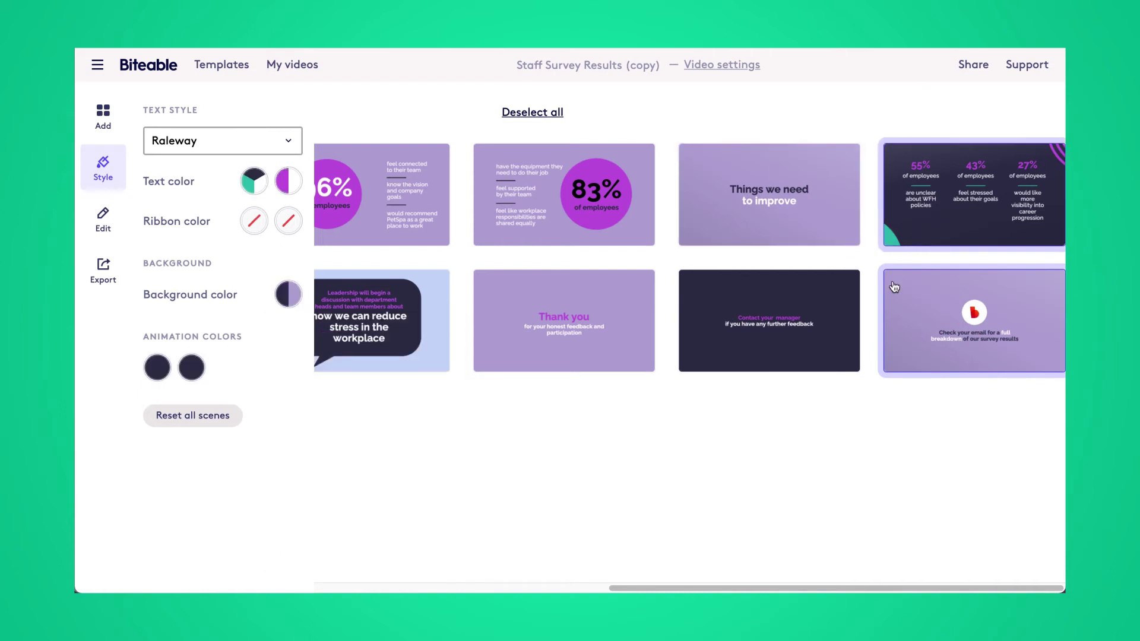
click(895, 288)
click(254, 182)
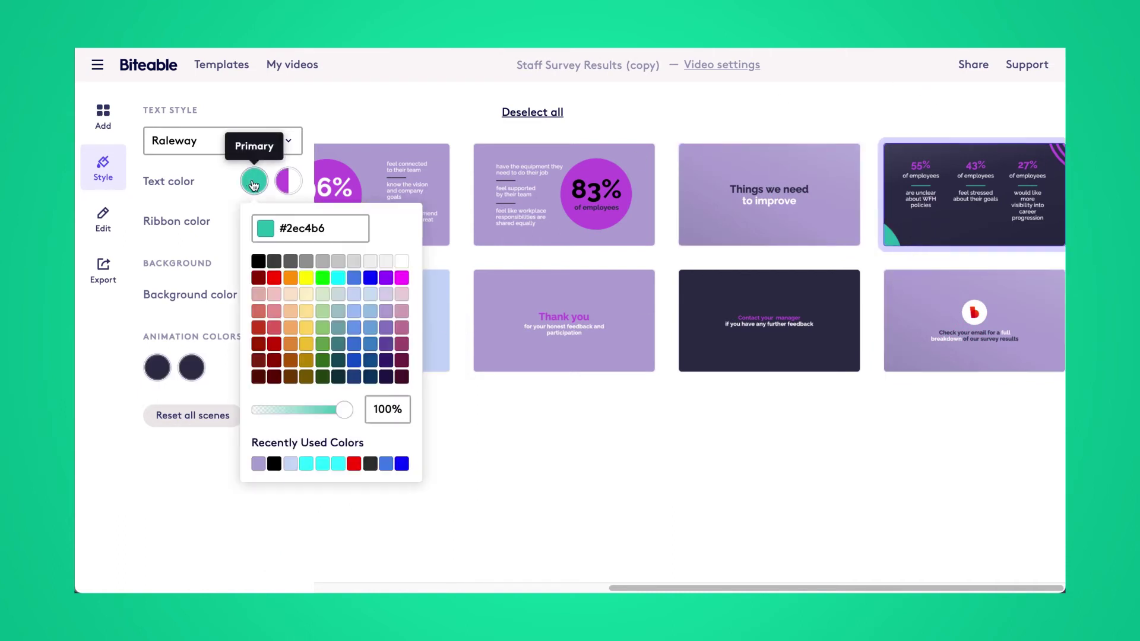
click(275, 466)
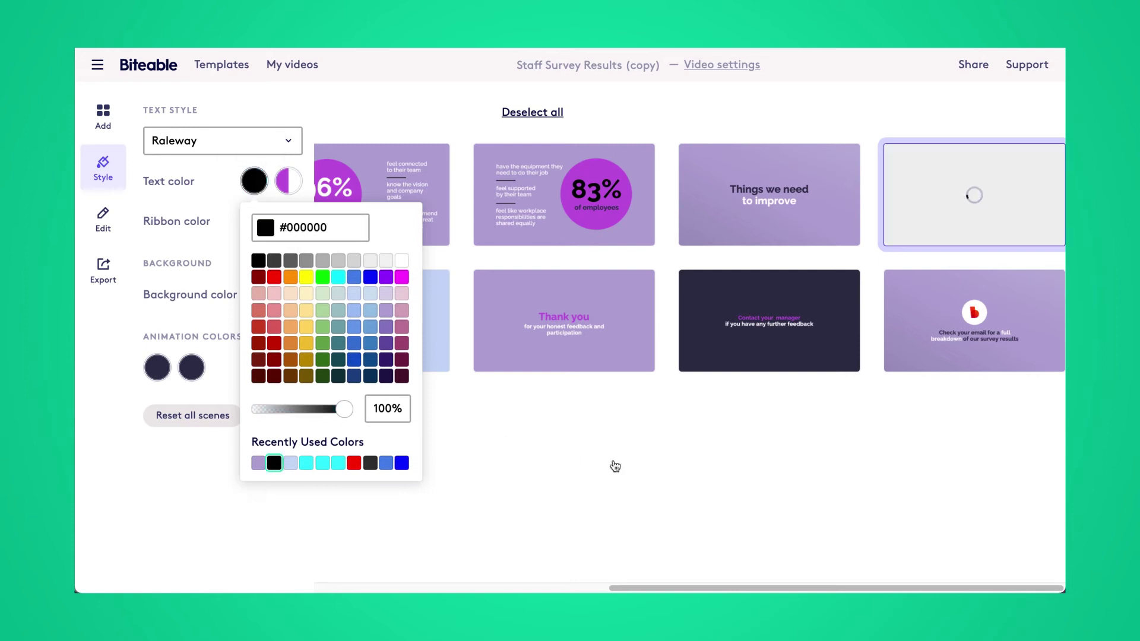
click(662, 445)
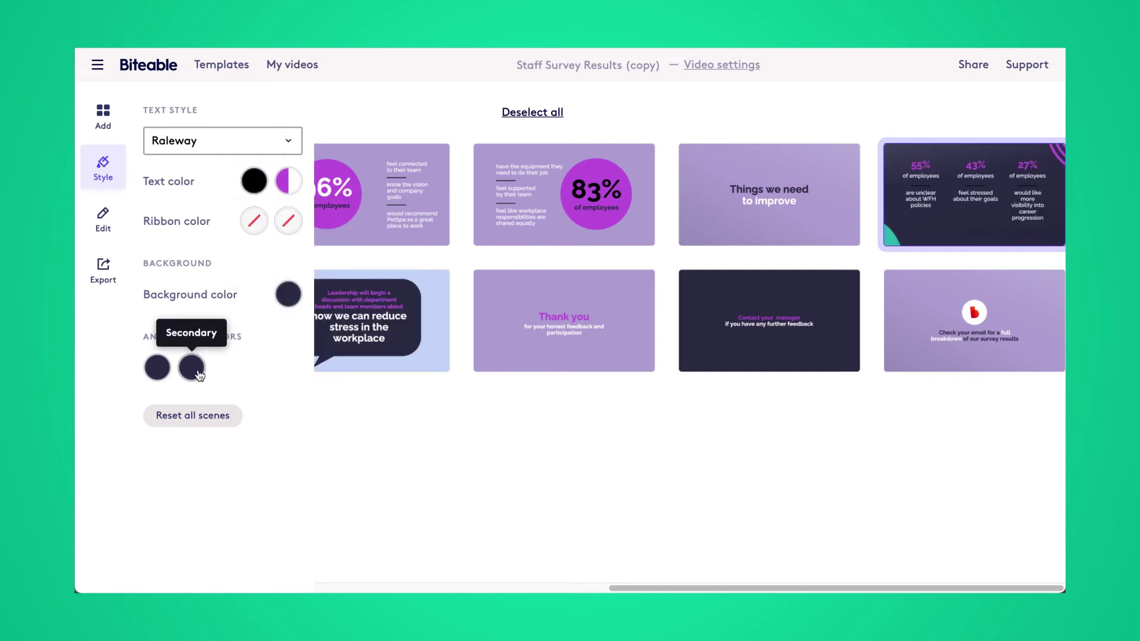
scroll(514, 469, left, 10)
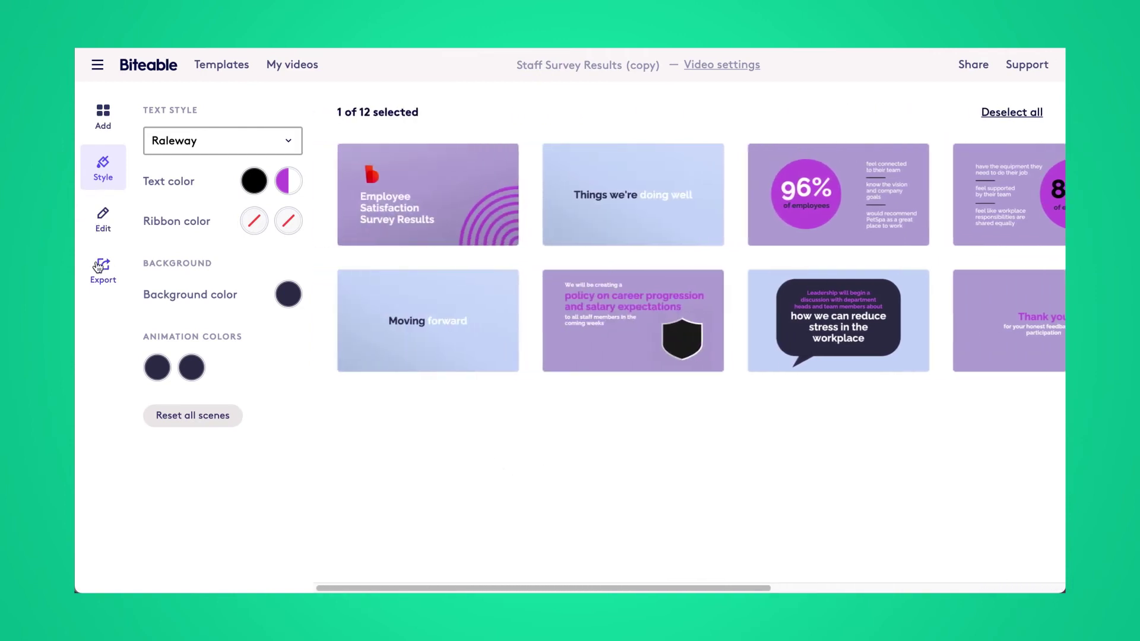
Step: Play the recoloured video from the start through to the closing 'Check your email' scene
click(105, 234)
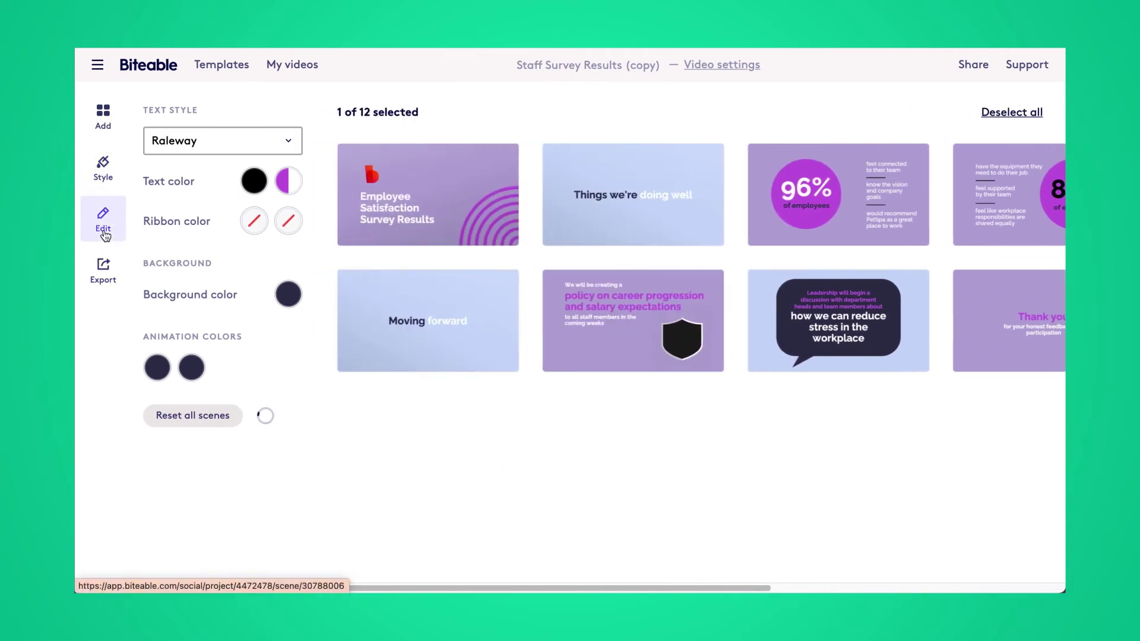
scroll(382, 519, left, 5)
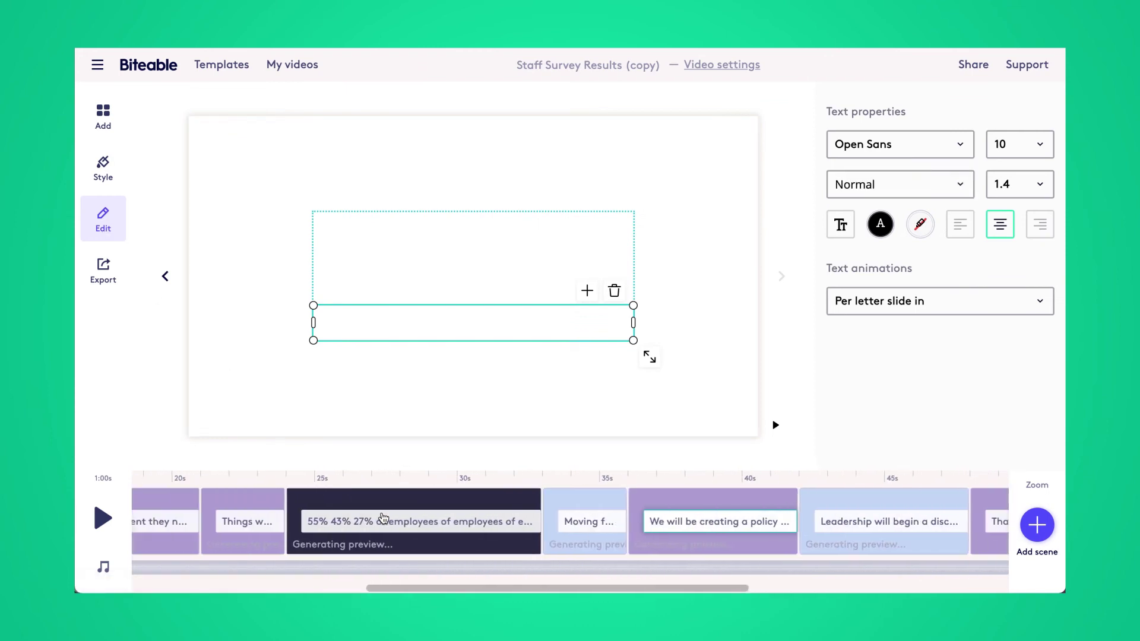
scroll(383, 518, left, 6)
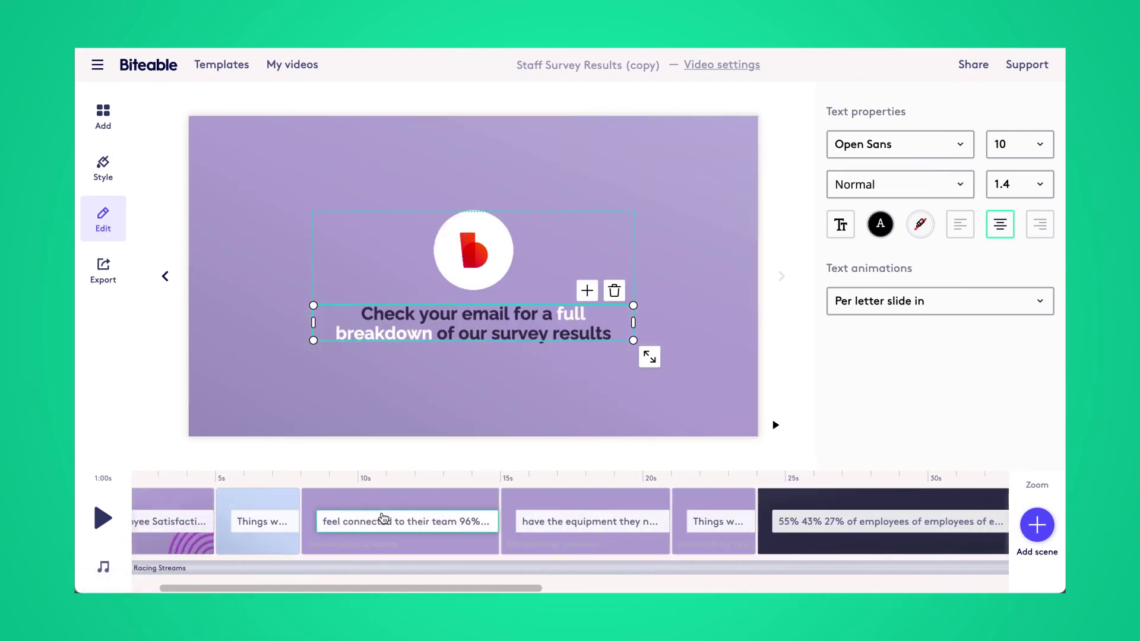
click(104, 518)
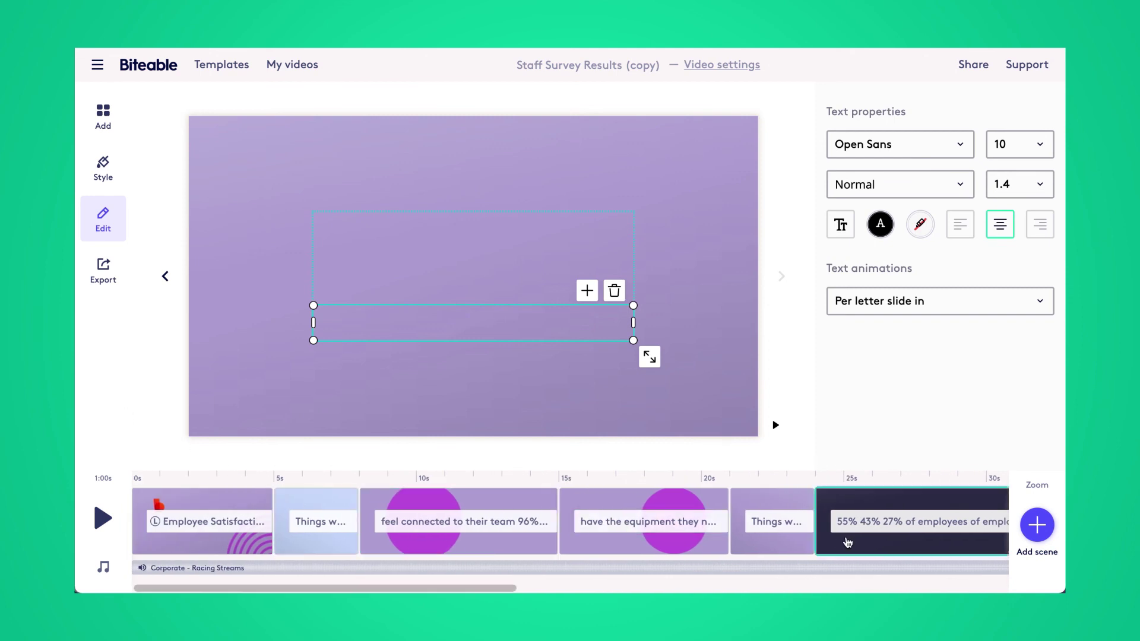
Step: Prefix the policy scene's small text with 'We will send this' and go to Export
click(904, 547)
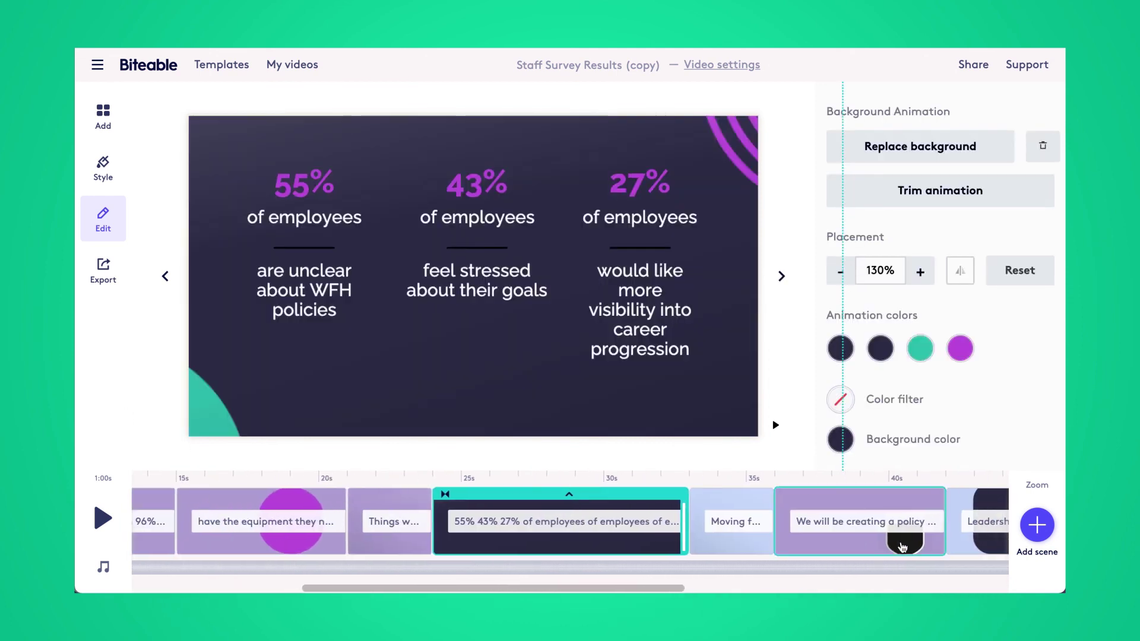
click(839, 546)
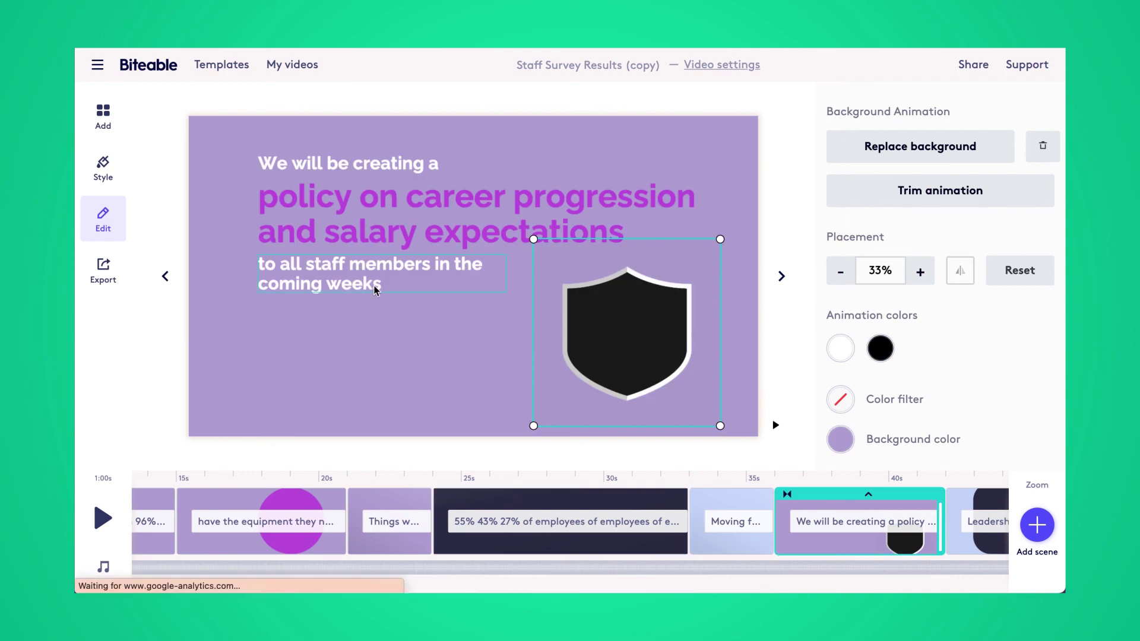
click(301, 274)
click(285, 268)
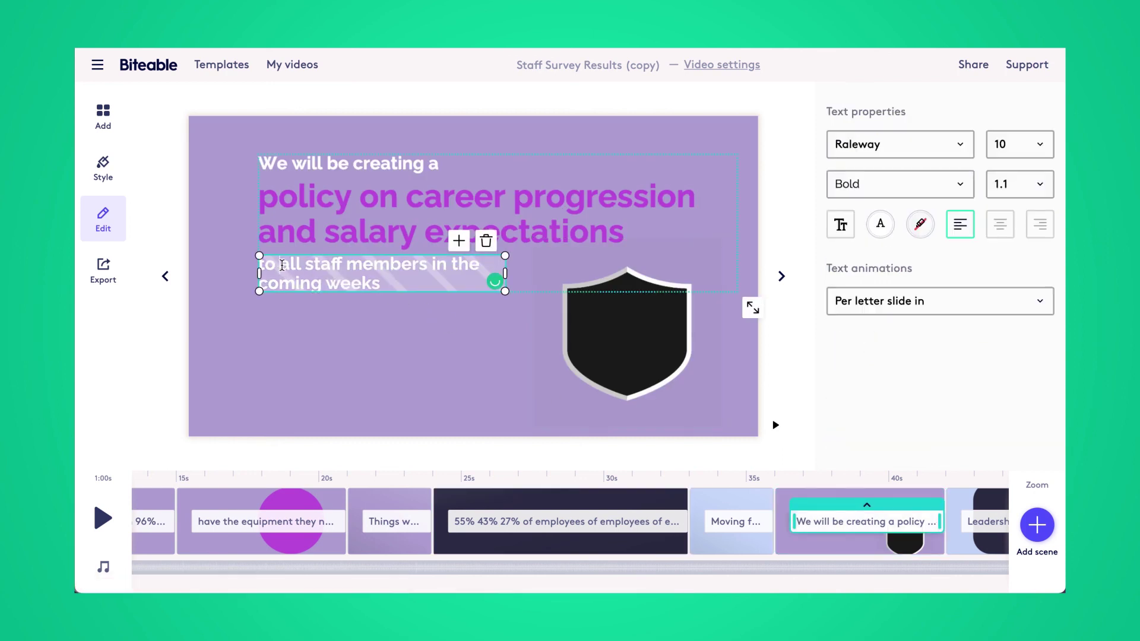
text(We will send this)
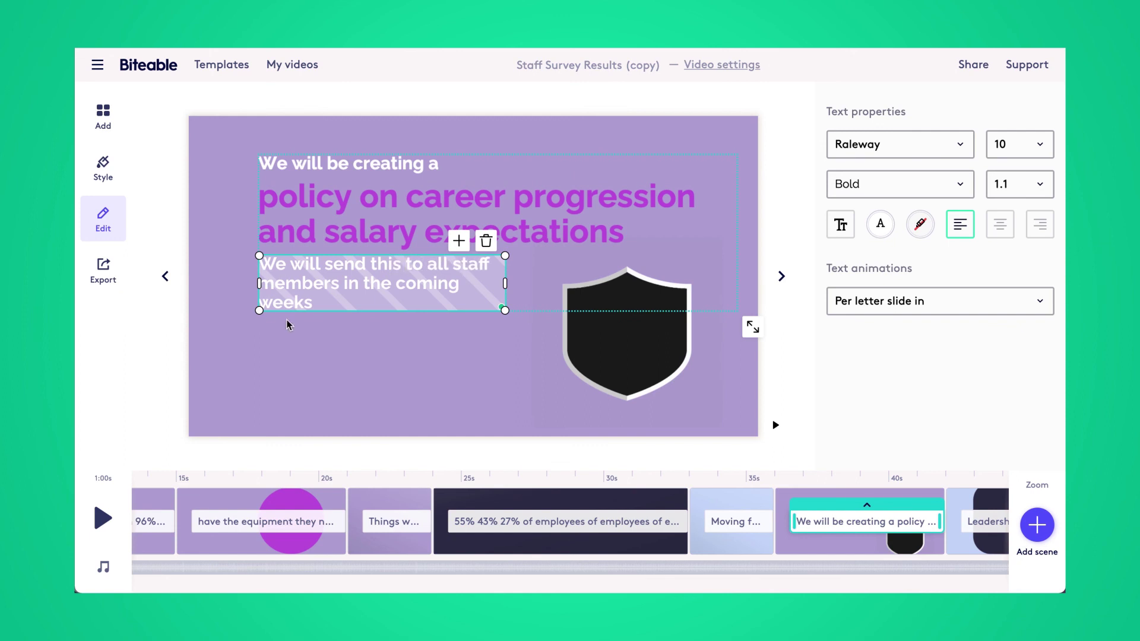
click(295, 348)
click(112, 285)
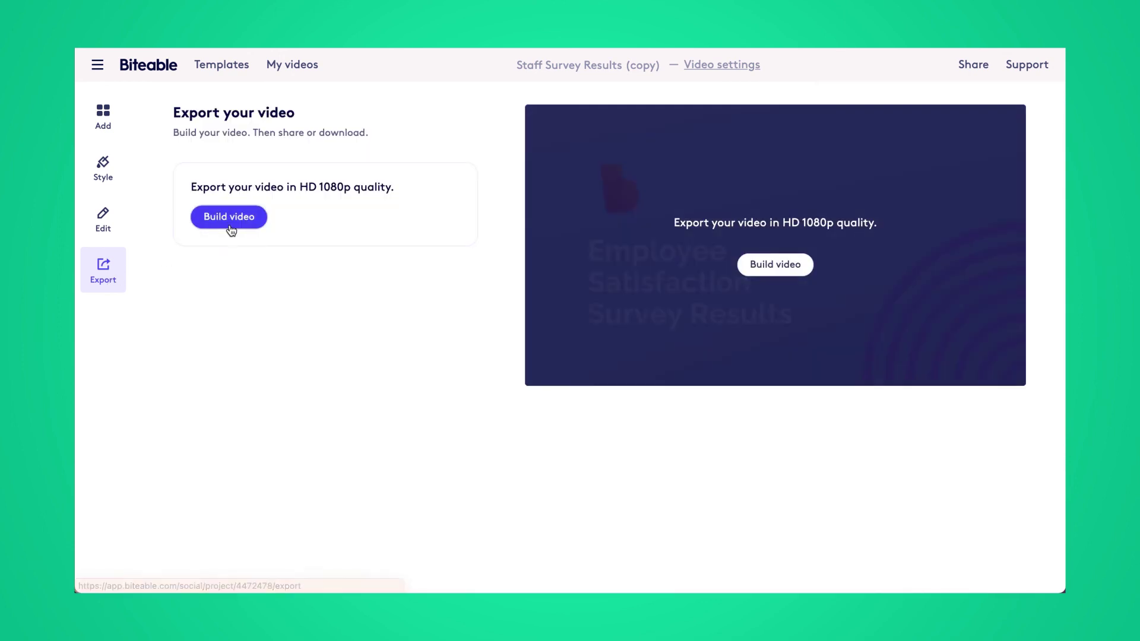
Step: Build the survey video for HD 1080p export
click(230, 220)
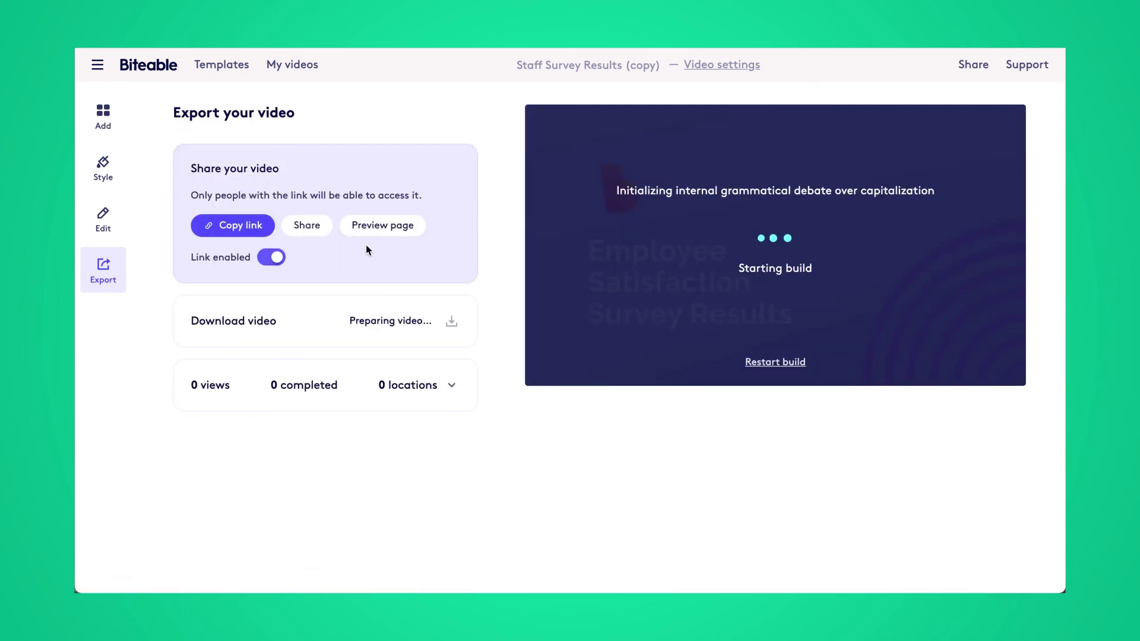